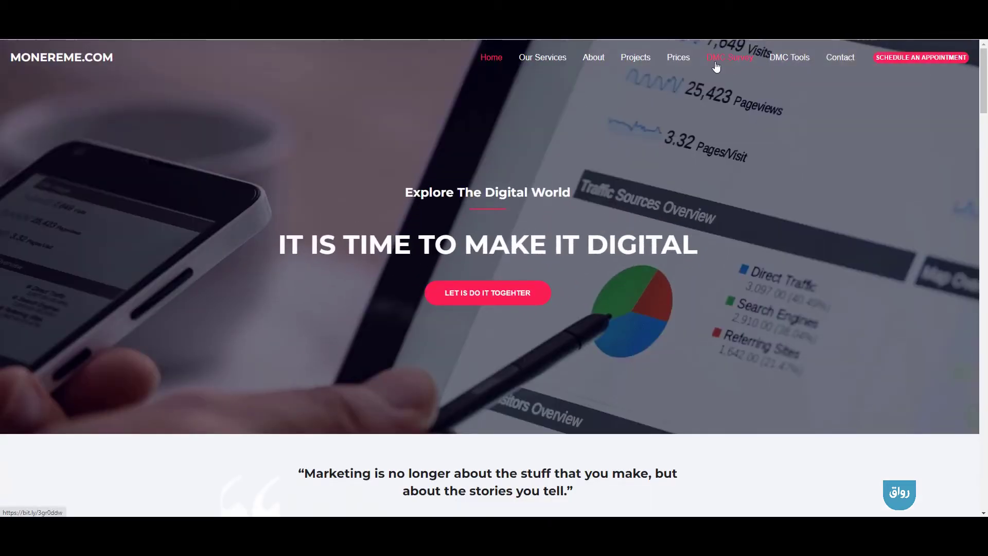
# Step: Open the DMC Survey form from the website, dismiss the autosave notice, and examine the form's questions through to its submit option
pyautogui.click(740, 62)
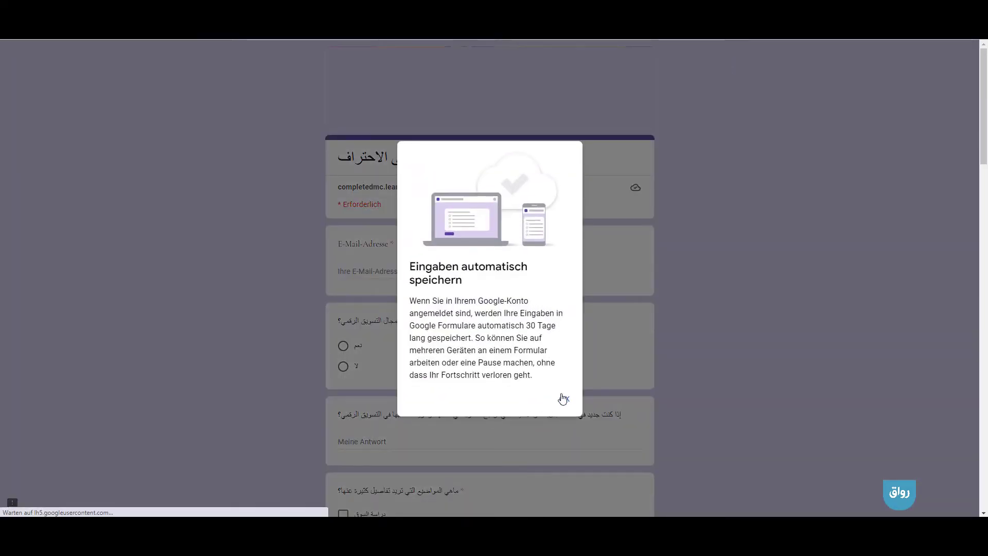
pyautogui.click(563, 398)
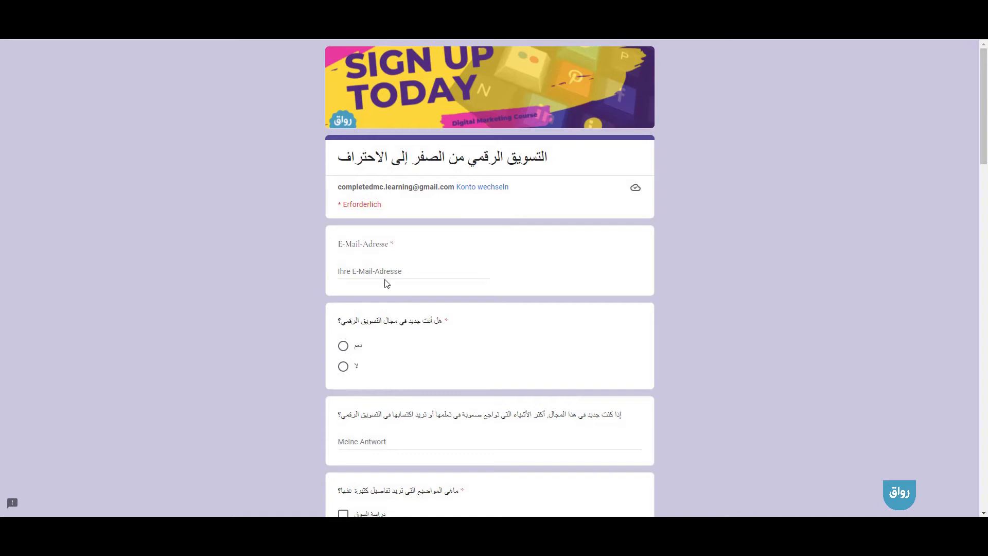
pyautogui.scroll(-15, 369, 237)
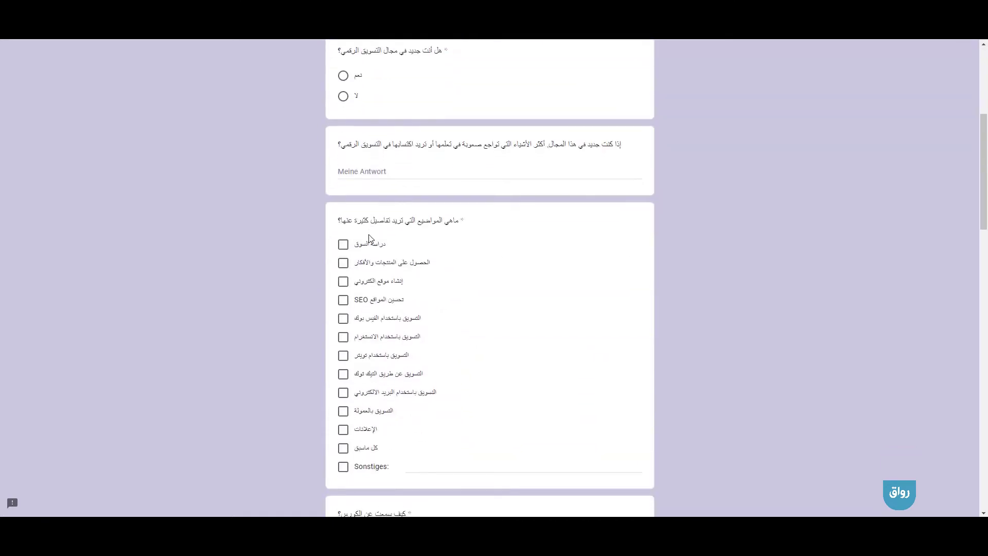
pyautogui.scroll(-15, 370, 238)
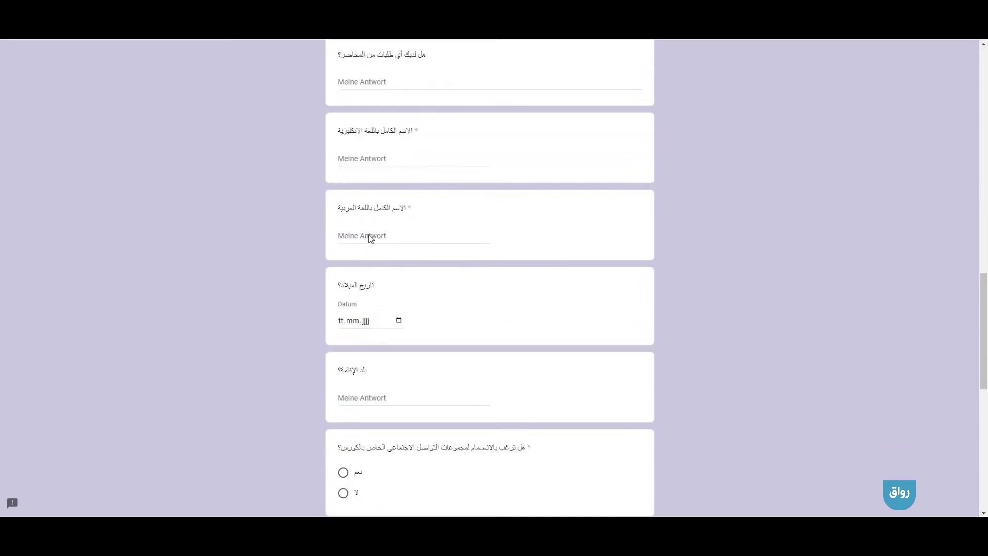
pyautogui.scroll(20, 371, 238)
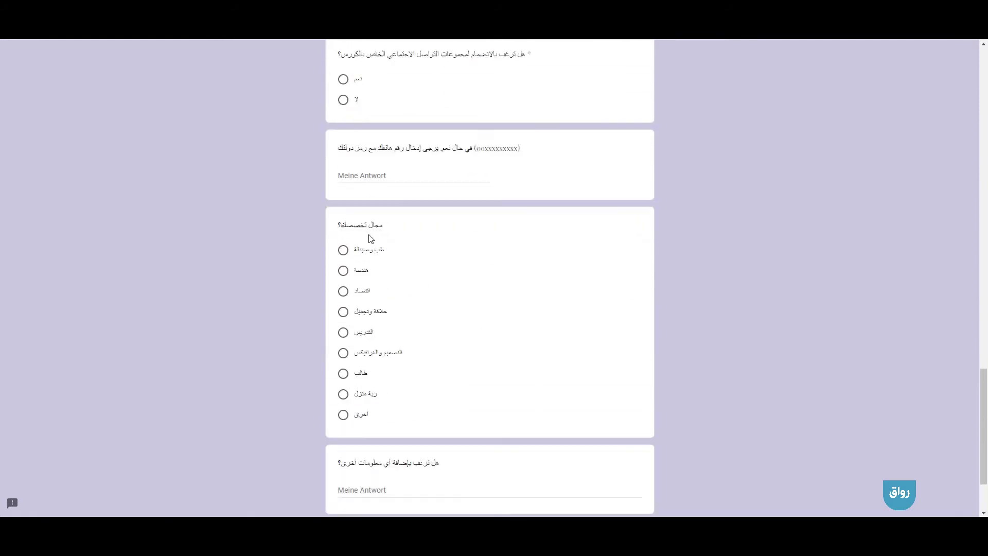
pyautogui.scroll(5, 370, 238)
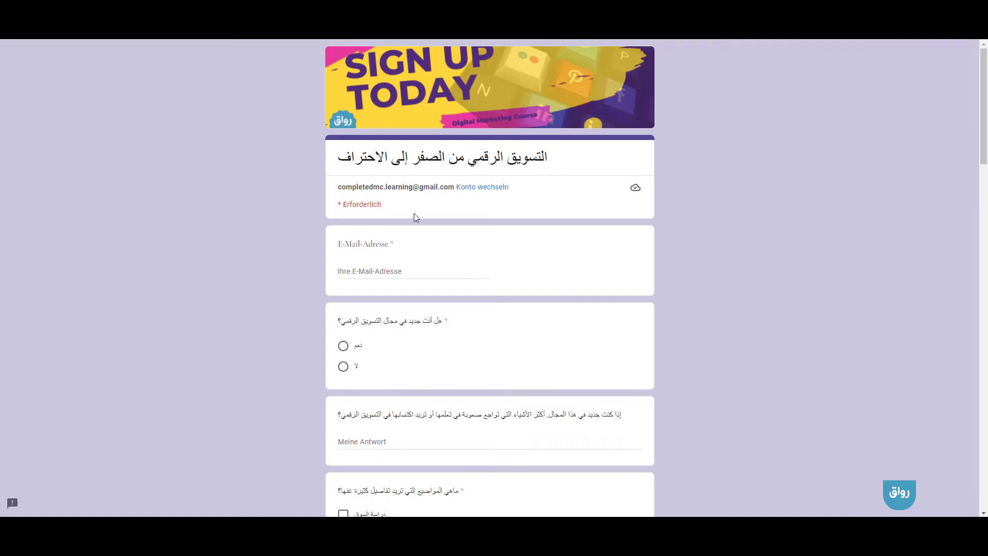
pyautogui.scroll(-10, 476, 340)
pyautogui.scroll(-8, 478, 415)
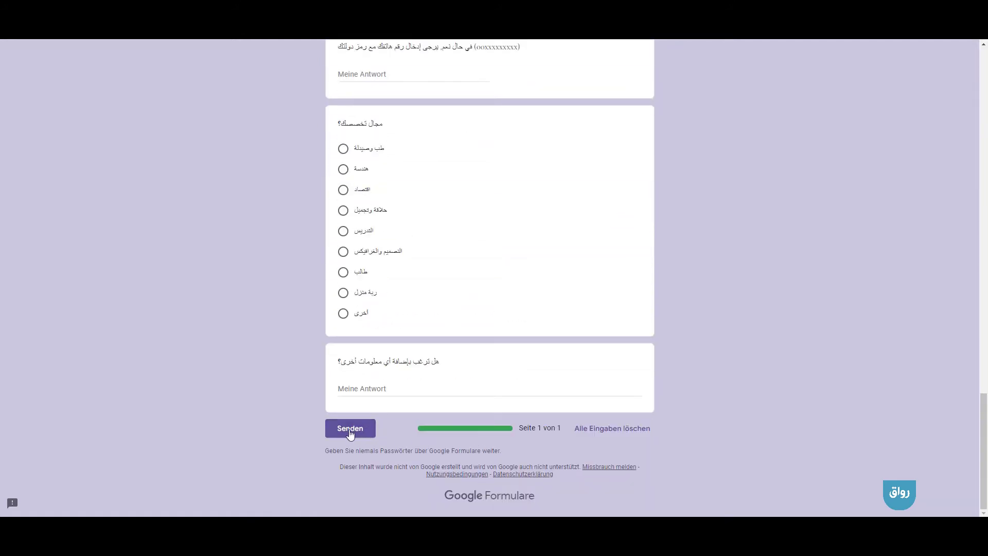
pyautogui.scroll(1, 601, 253)
pyautogui.scroll(8, 601, 254)
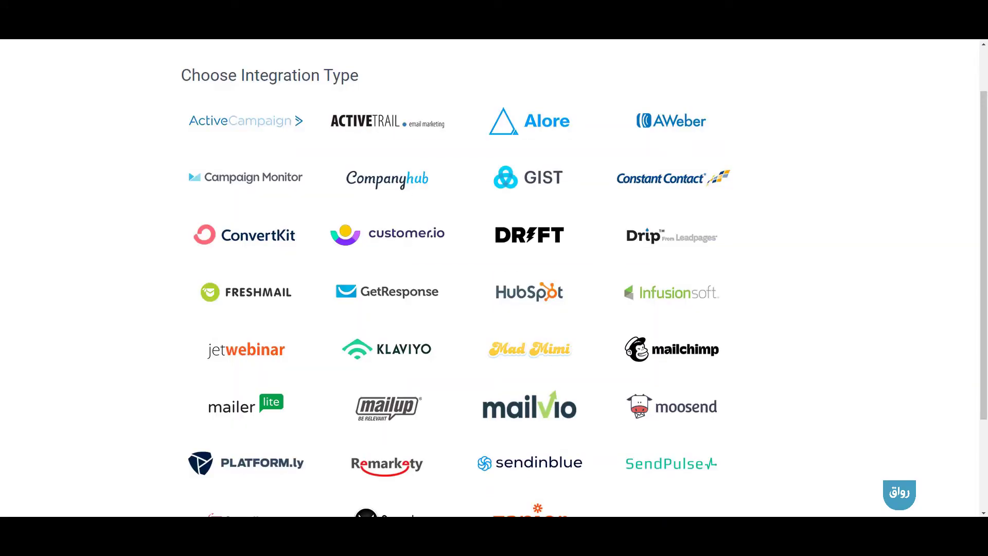
# Step: Switch to Convertful, choose Mailchimp as the integration type for taaktook.com, and start connecting via Account Login
pyautogui.scroll(1, 467, 141)
pyautogui.scroll(-3, 528, 174)
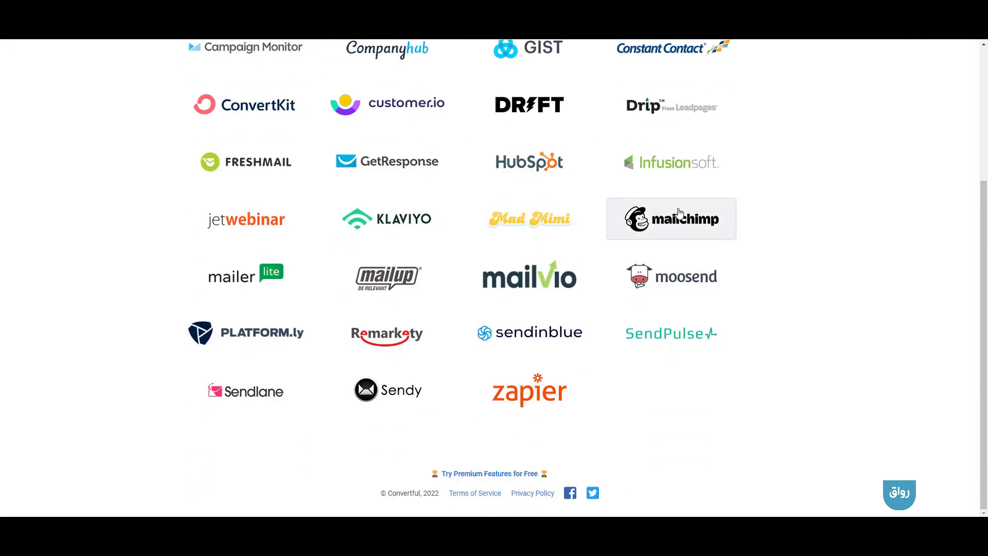
pyautogui.scroll(3, 683, 216)
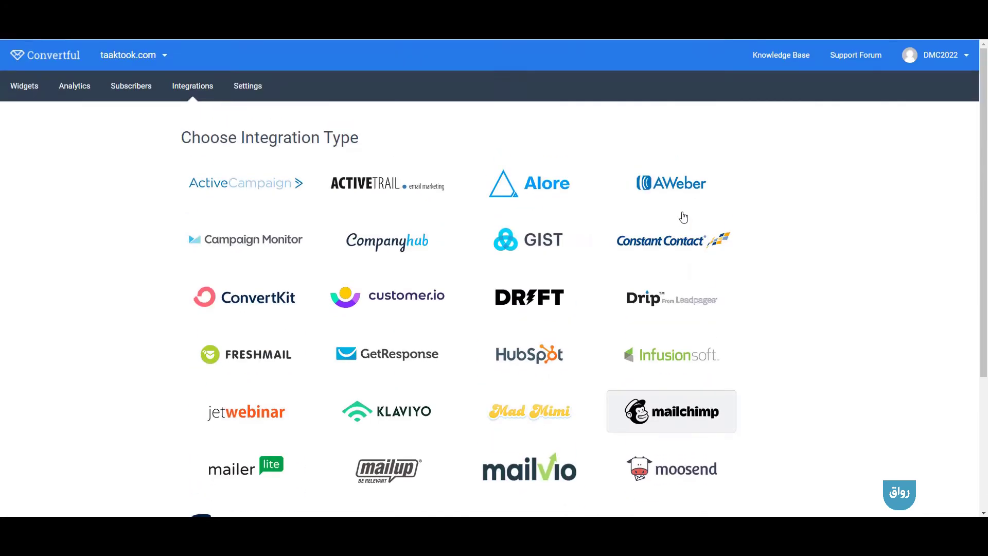
pyautogui.click(191, 85)
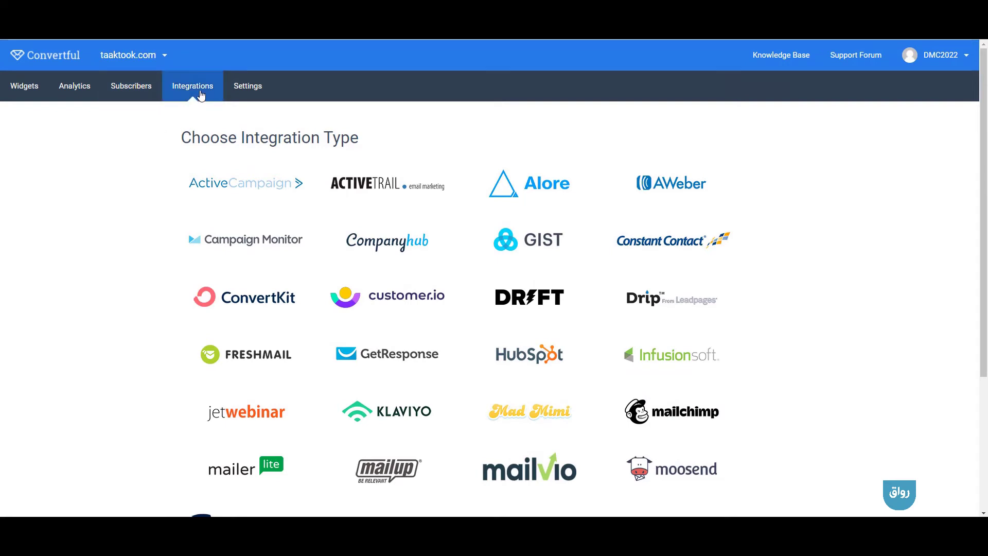
pyautogui.click(756, 136)
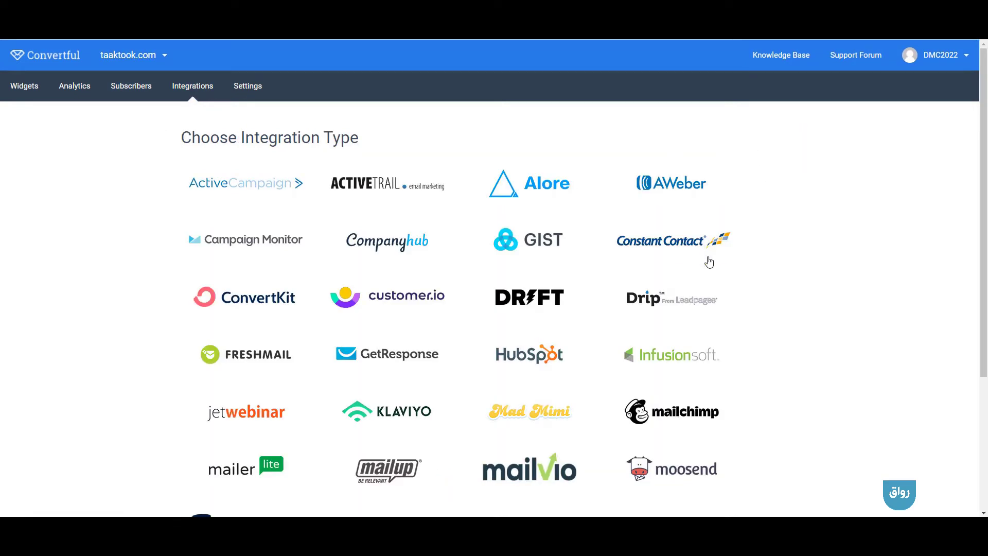
pyautogui.scroll(-3, 684, 252)
pyautogui.click(674, 224)
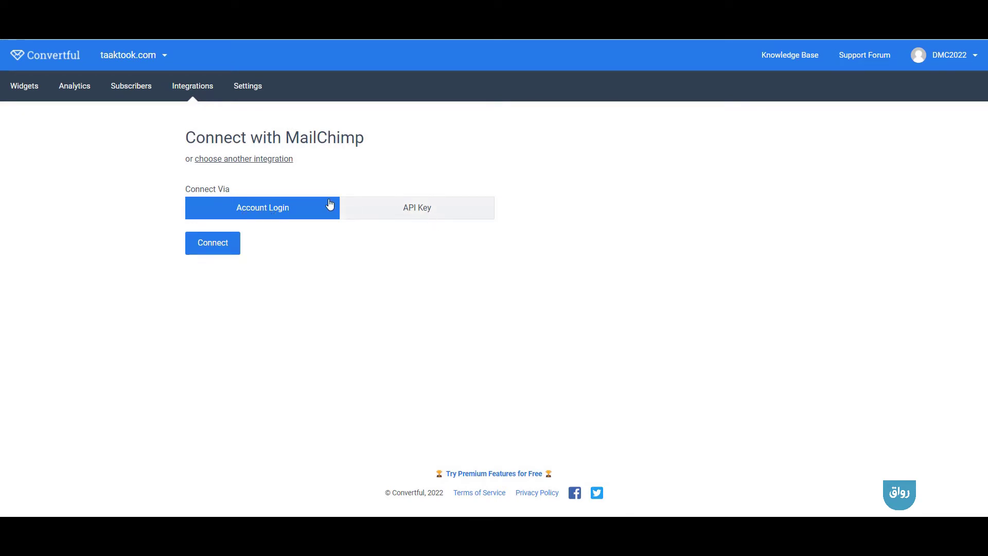
pyautogui.click(206, 245)
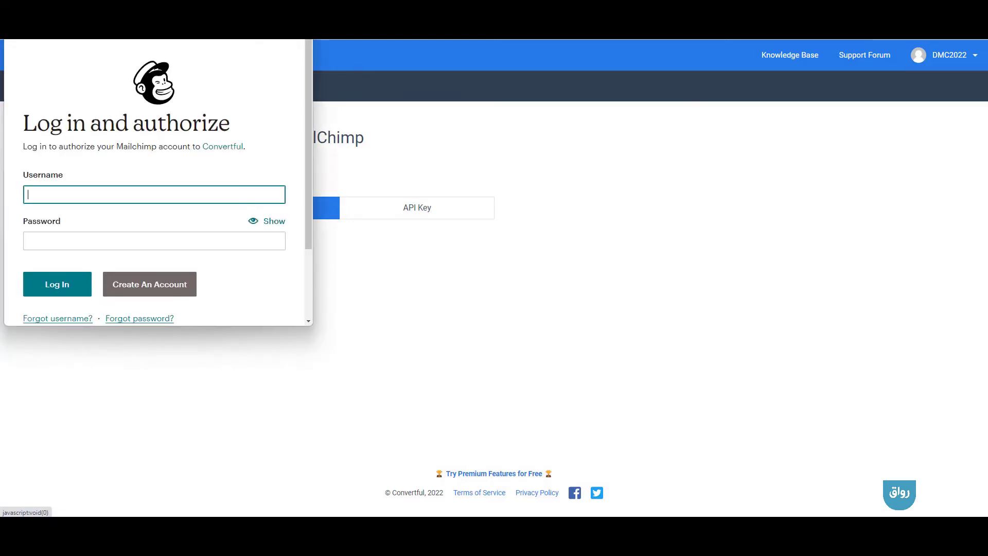
# Step: Log in to the Mailchimp account by entering the account username and password in the authorization window
pyautogui.click(257, 291)
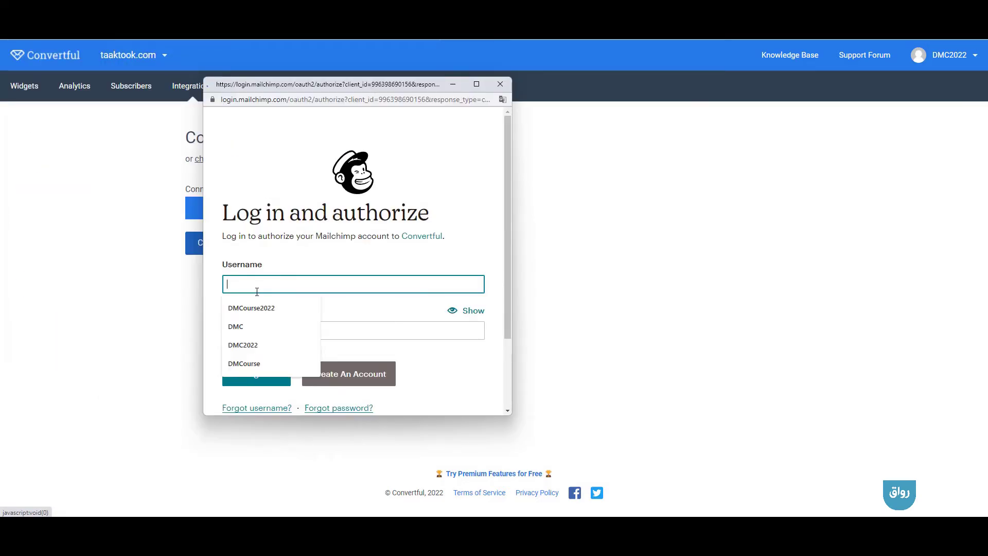
pyautogui.write('d')
pyautogui.click(257, 308)
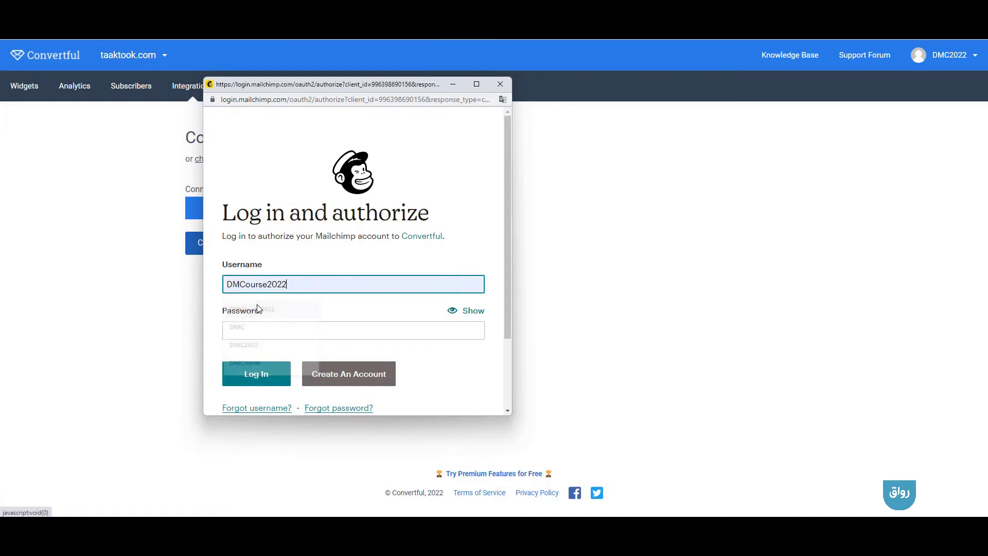
pyautogui.click(256, 327)
pyautogui.write('•')
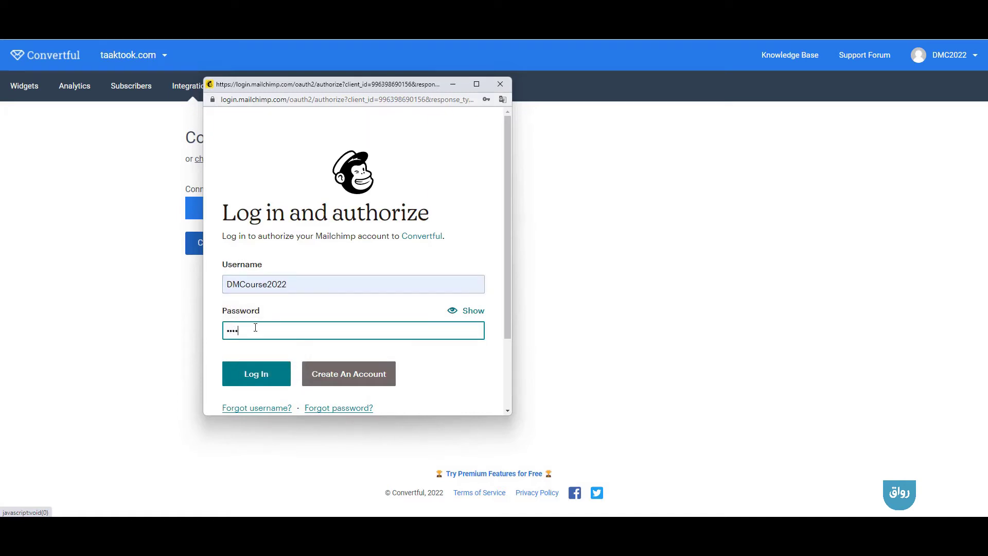
pyautogui.write('•••••••••')
pyautogui.click(256, 372)
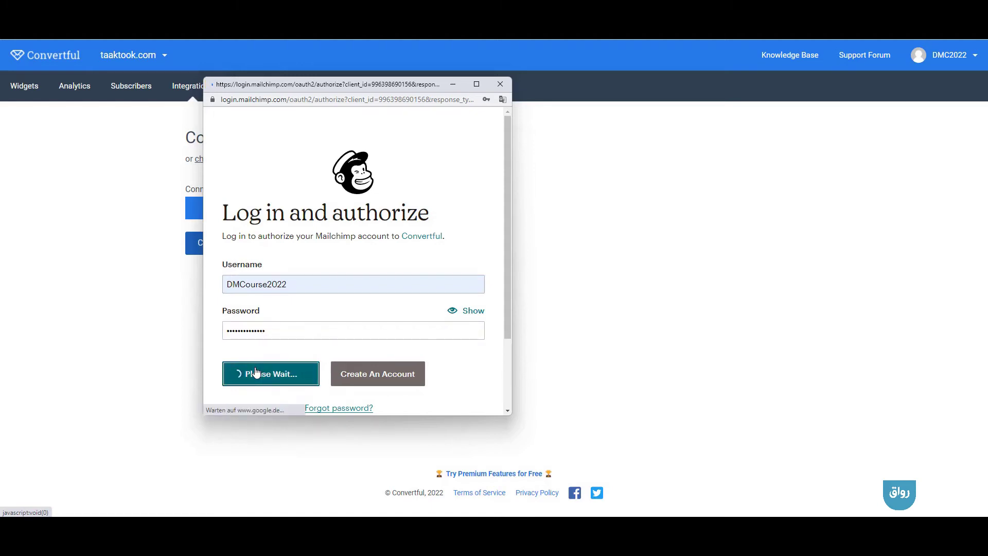
# Step: Read the authorization details and allow Convertful to access the Mailchimp account
pyautogui.scroll(-3, 256, 373)
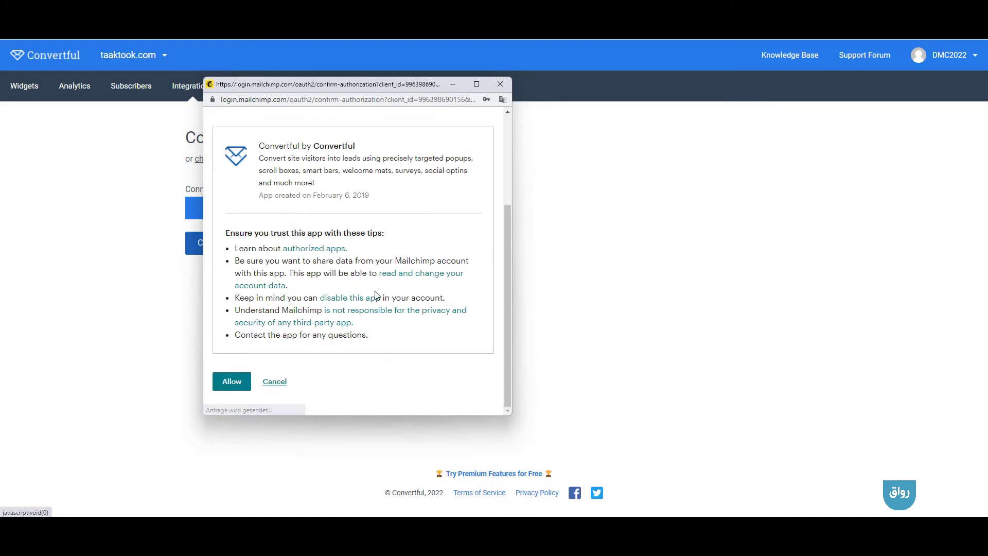
pyautogui.scroll(3, 317, 194)
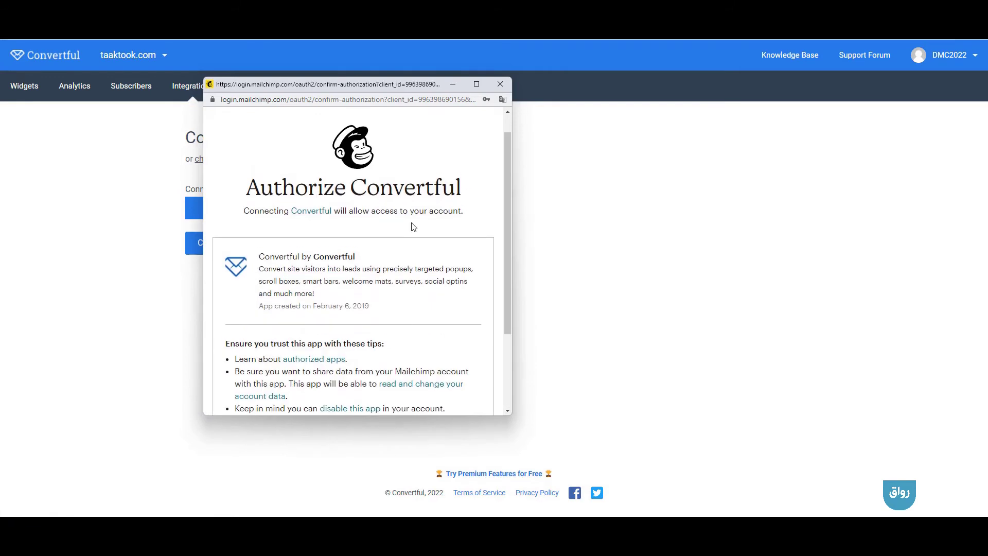
pyautogui.scroll(-2, 361, 277)
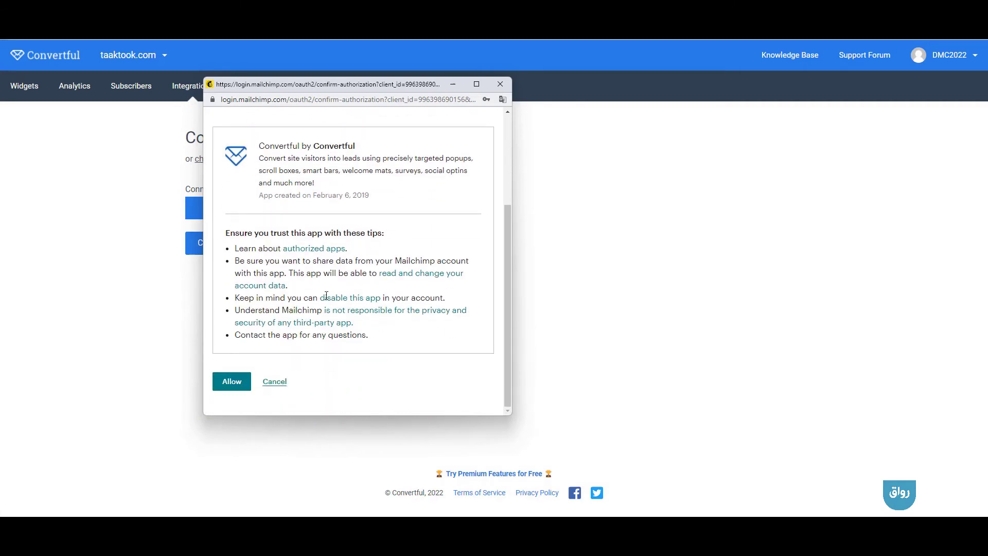
pyautogui.click(229, 380)
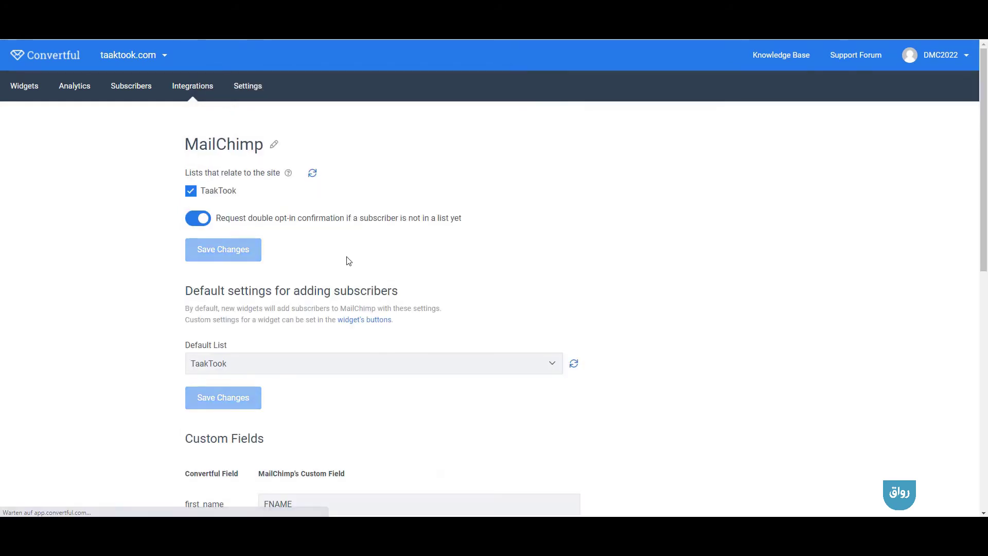
# Step: Rename the integration as "MailChimp Campign" and refresh the lists that relate to the site
pyautogui.scroll(-2, 295, 238)
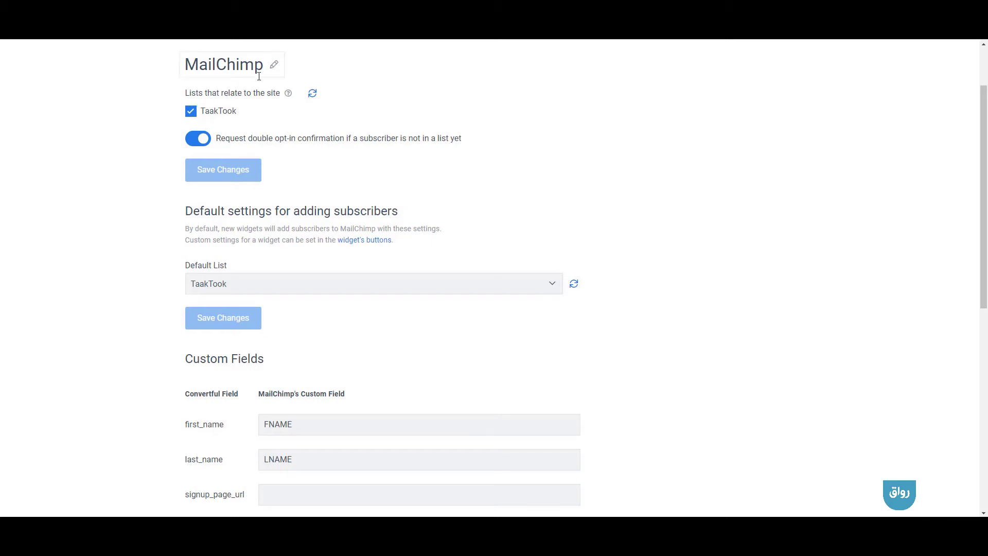
pyautogui.click(274, 66)
pyautogui.click(269, 64)
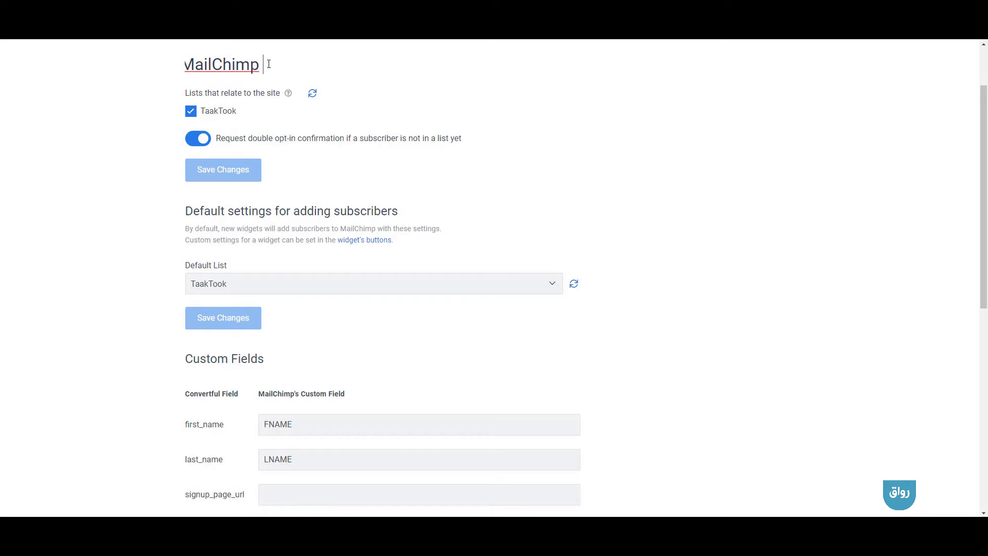
pyautogui.write('Campign')
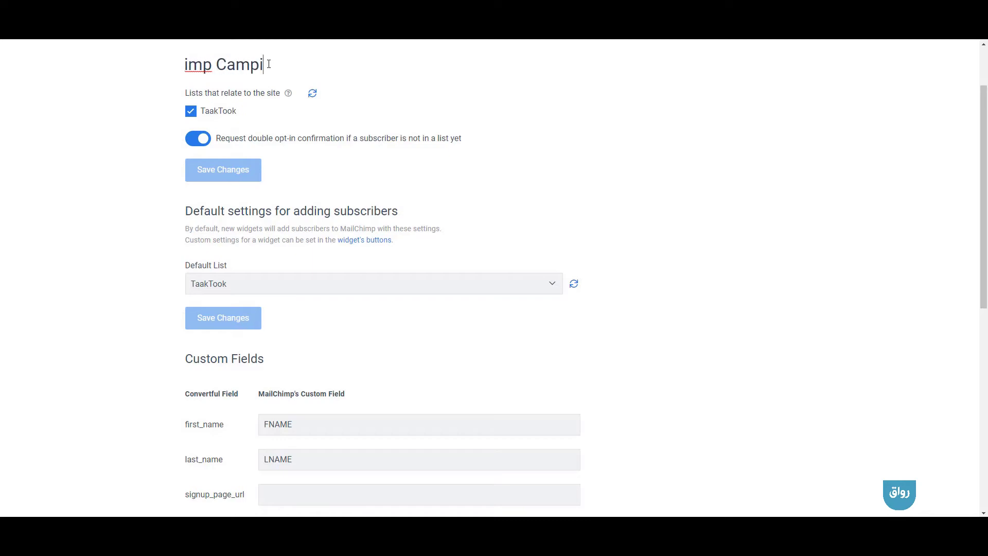
pyautogui.click(78, 121)
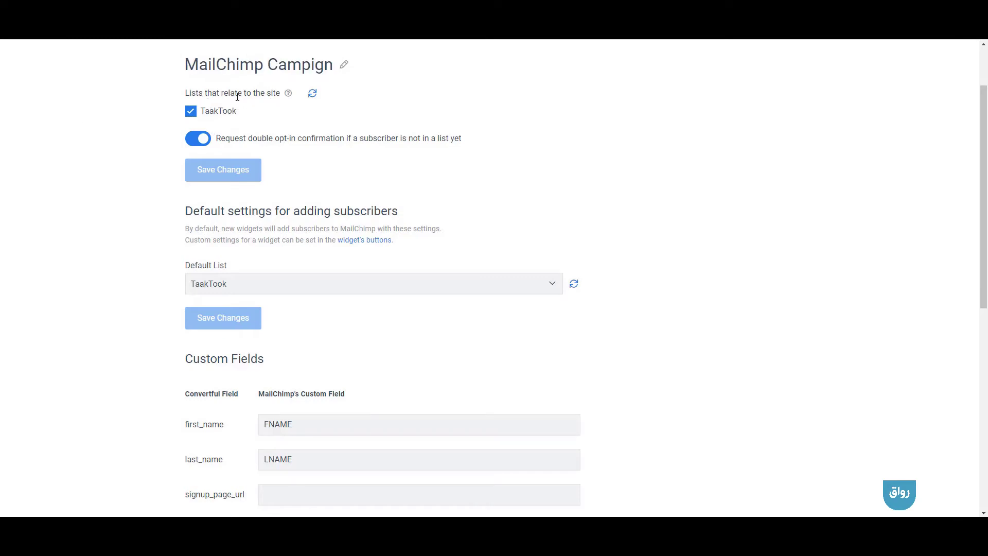
pyautogui.click(313, 93)
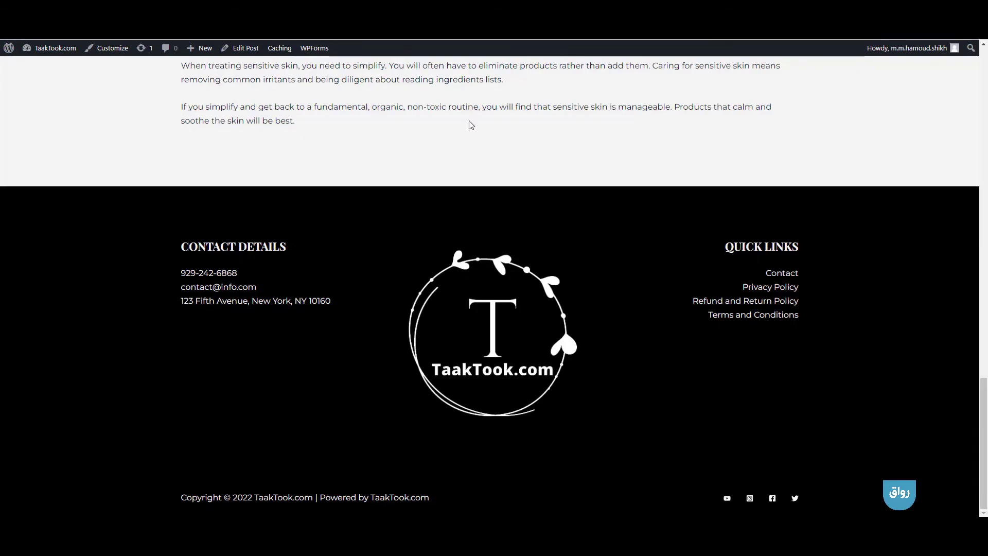
# Step: Switch to the TaakTook.com site and look through the blog post about organic skin care for sensitive skin
pyautogui.scroll(15, 470, 125)
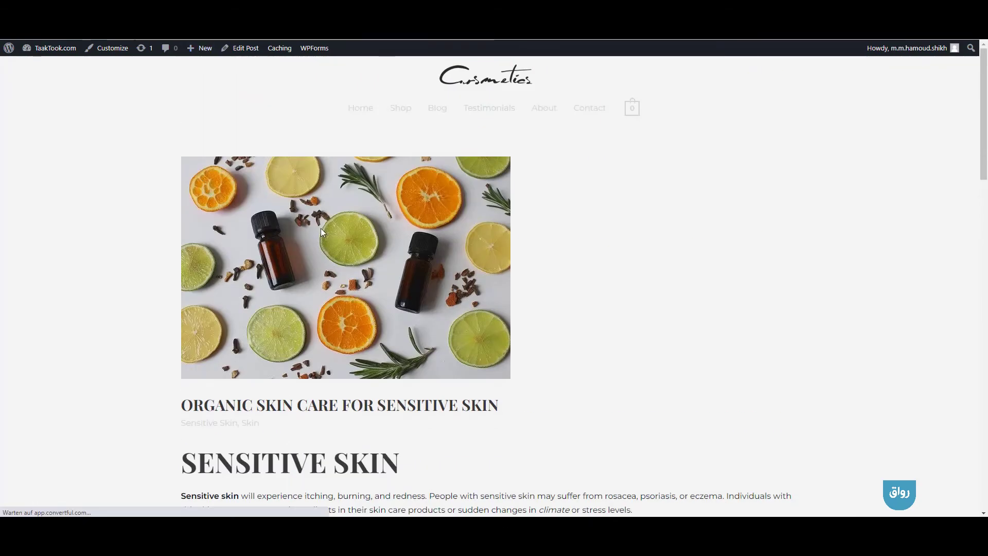
pyautogui.scroll(-15, 373, 278)
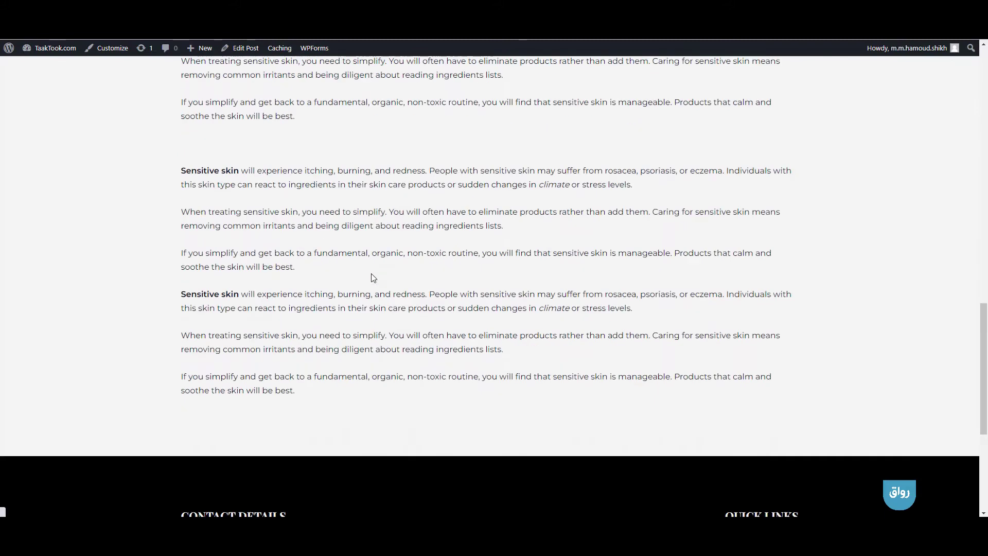
pyautogui.scroll(1, 452, 260)
pyautogui.scroll(-2, 452, 288)
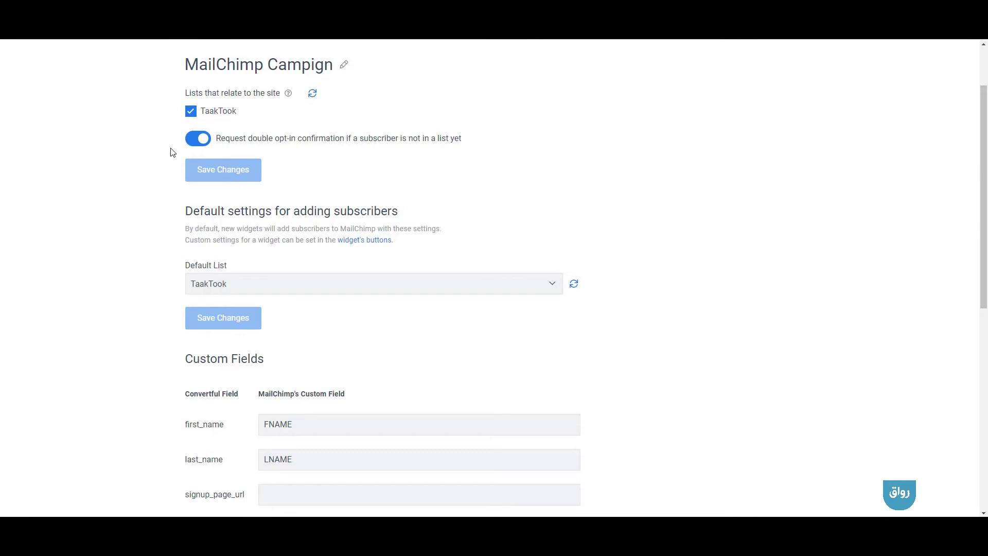
# Step: Turn off the double opt-in confirmation request for new subscribers in the Convertful integration and save the change
pyautogui.click(197, 144)
pyautogui.click(230, 172)
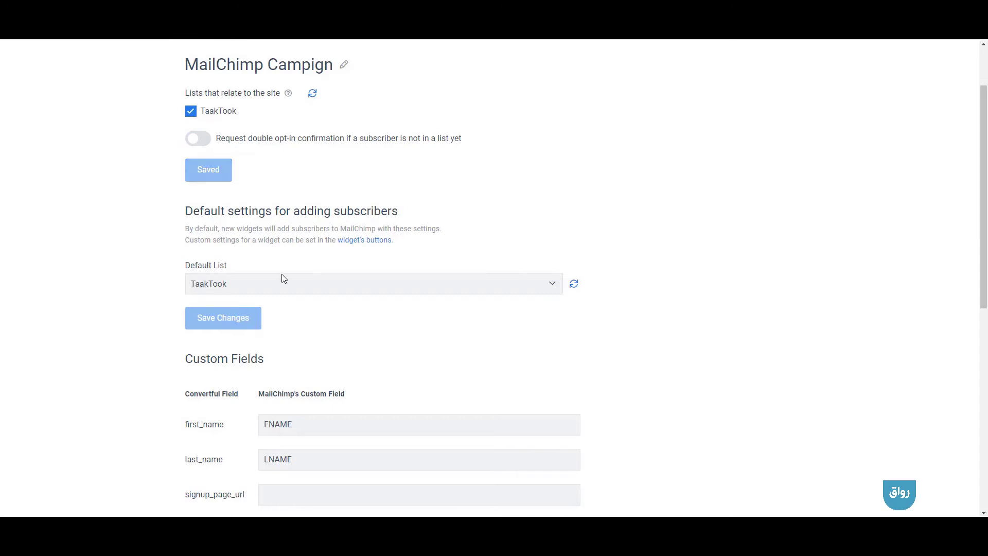
# Step: Examine the default list choice for adding subscribers and the first_name entry in the custom field mapping
pyautogui.click(257, 286)
pyautogui.click(258, 286)
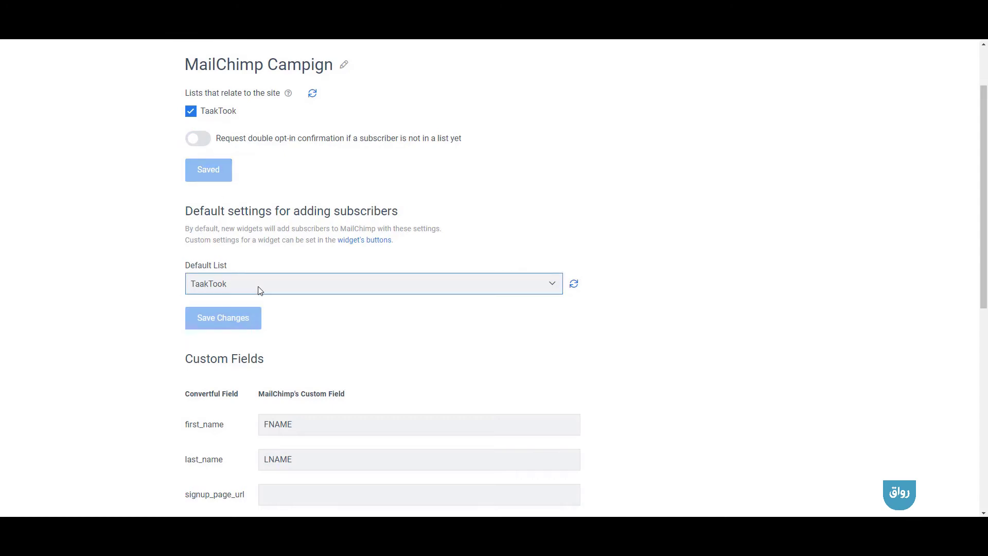
pyautogui.tripleClick(219, 264)
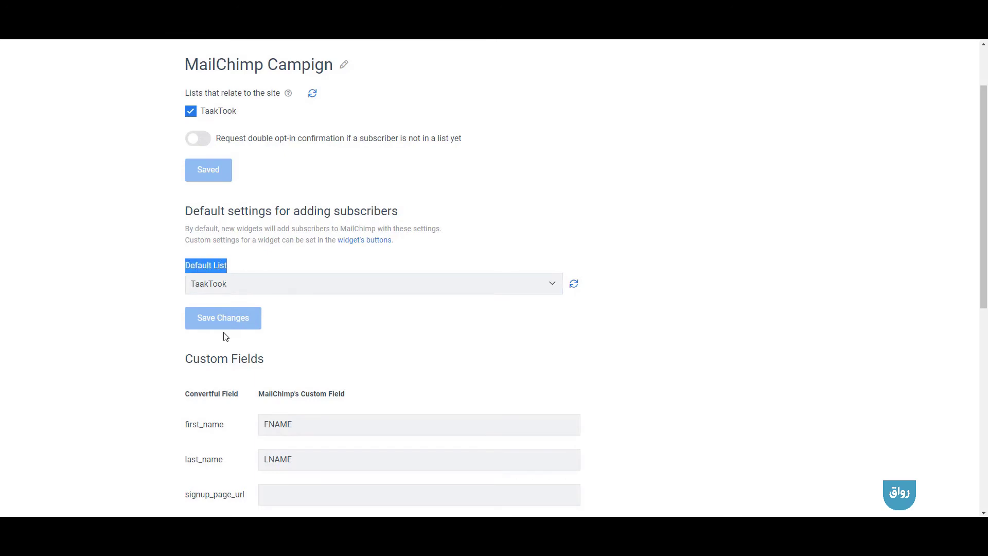
pyautogui.scroll(-2, 226, 337)
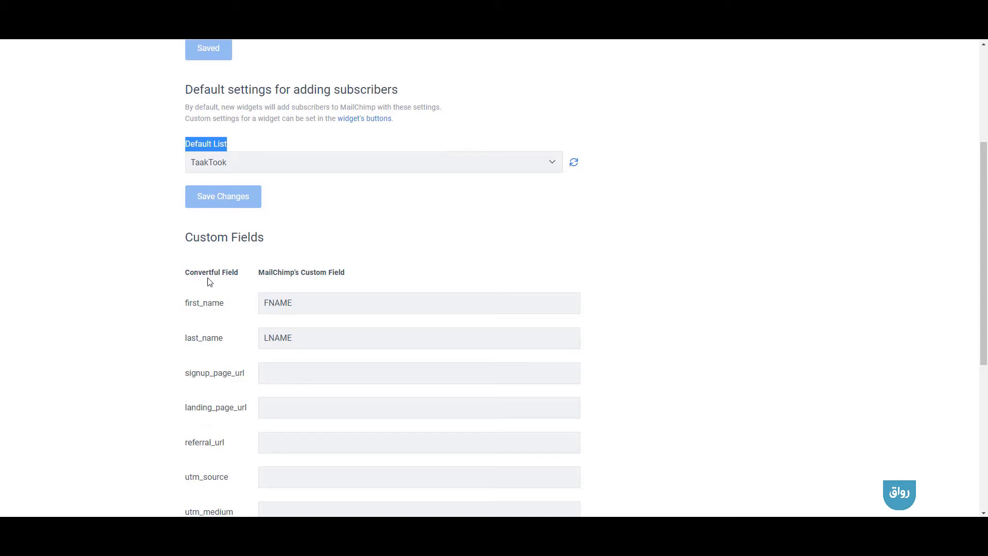
pyautogui.moveTo(185, 304)
pyautogui.mouseDown()
pyautogui.moveTo(221, 307)
pyautogui.moveTo(186, 307)
pyautogui.mouseUp()
pyautogui.click(225, 308)
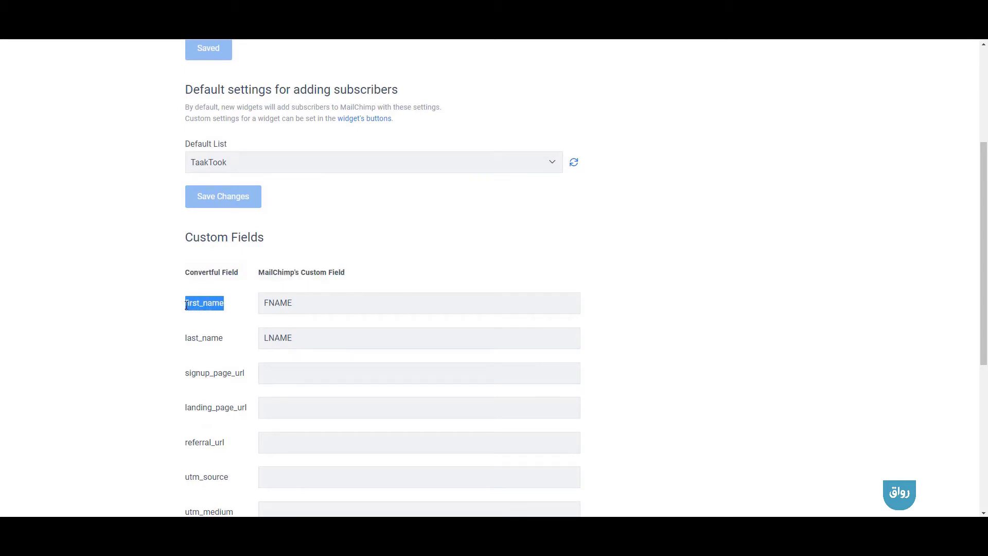
# Step: Examine how the Convertful first_name and last_name fields map to Mailchimp's FNAME and LNAME, and which other fields can be mapped
pyautogui.moveTo(258, 273); pyautogui.dragTo(245, 308)
pyautogui.click(298, 302)
pyautogui.click(307, 332)
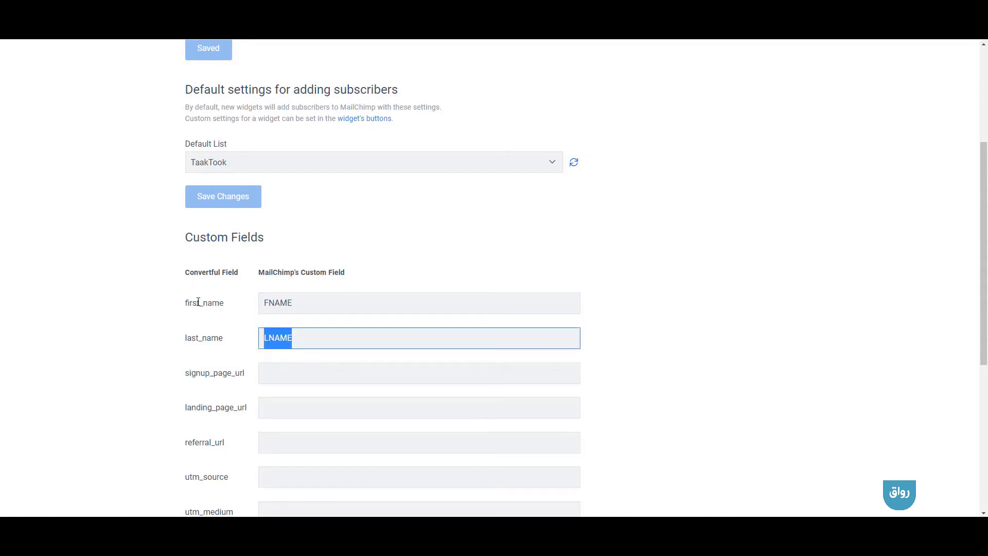
pyautogui.click(172, 320)
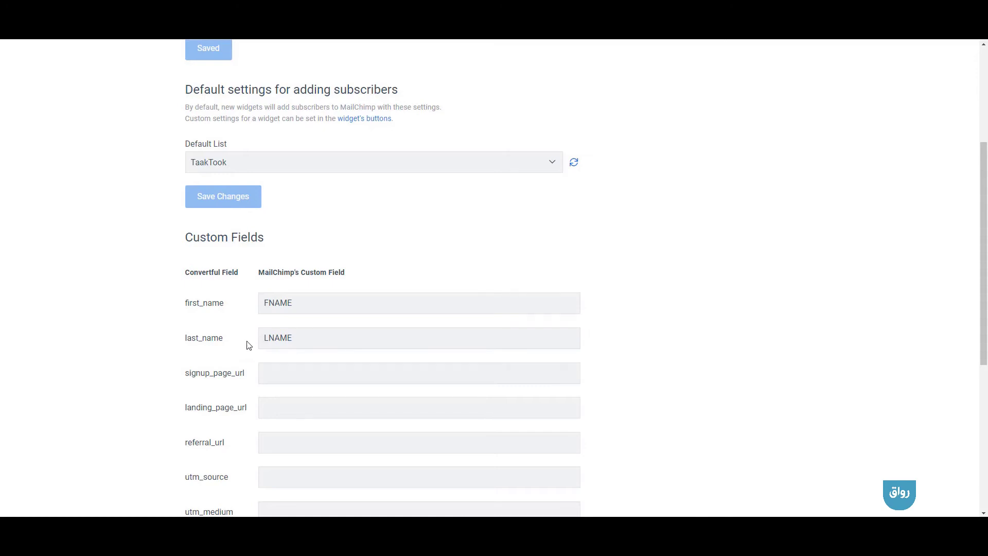
pyautogui.doubleClick(190, 308)
pyautogui.doubleClick(198, 275)
pyautogui.scroll(-2, 245, 353)
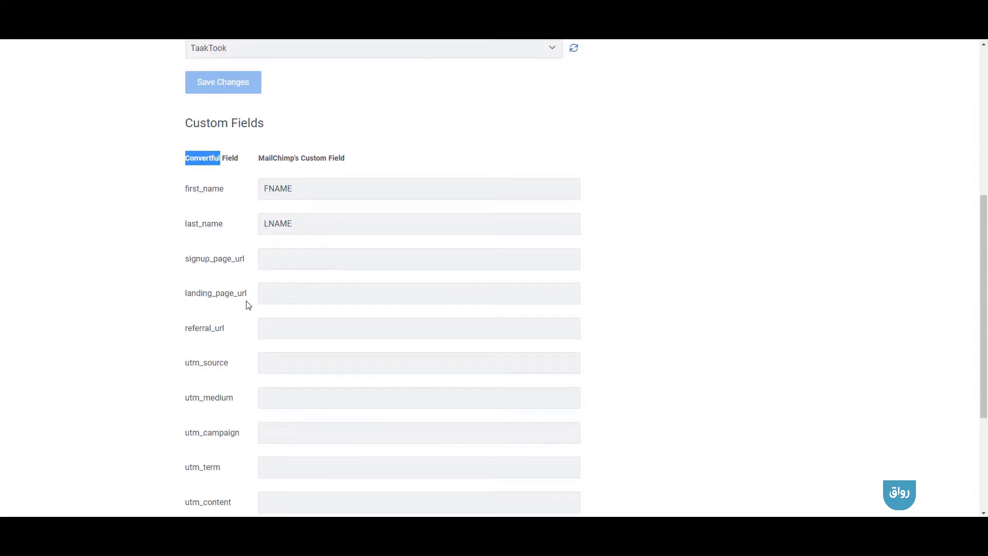
pyautogui.scroll(1, 247, 252)
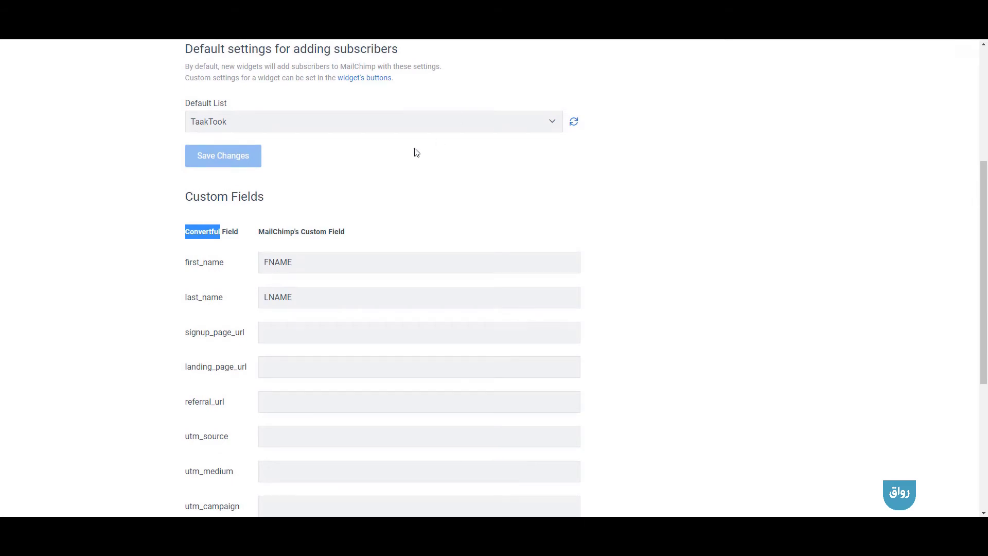
# Step: Copy the "Custom Fields" heading and search the web in a new tab for "Custom Fields mailchimp"
pyautogui.click(243, 207)
pyautogui.tripleClick(244, 207)
pyautogui.click(244, 207)
pyautogui.tripleClick(240, 199)
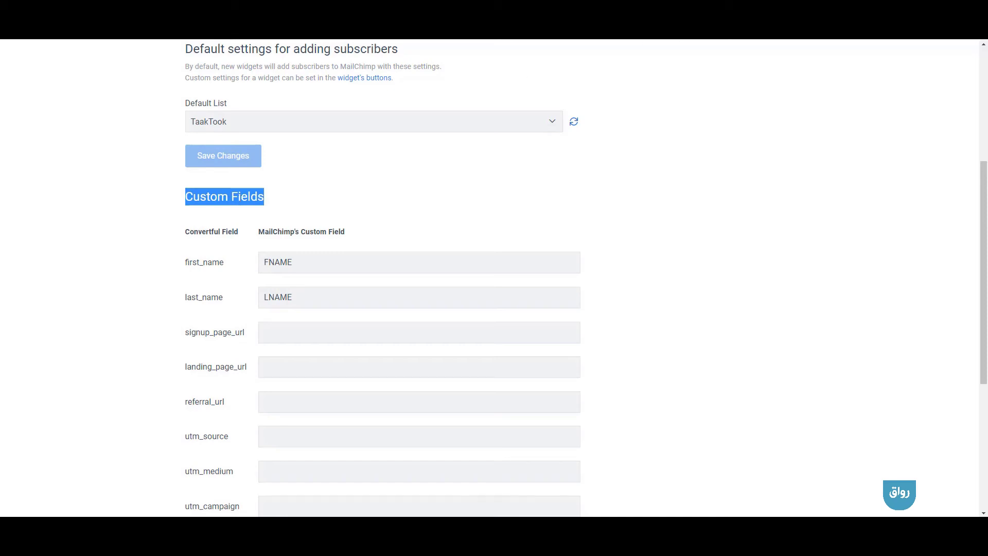
pyautogui.hotkey('ctrl', 'c')
pyautogui.hotkey('ctrl', 't')
pyautogui.hotkey('ctrl', 'v')
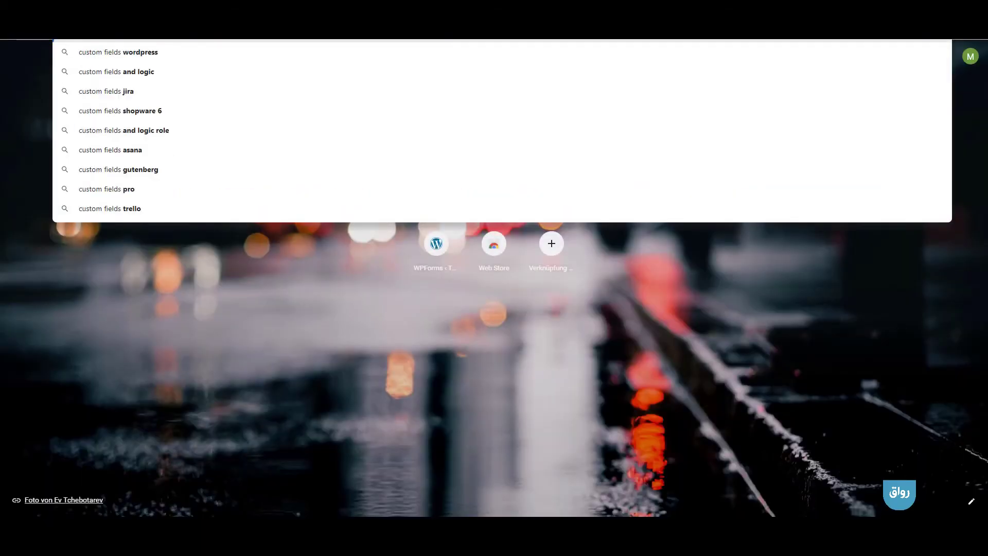
pyautogui.write('mai')
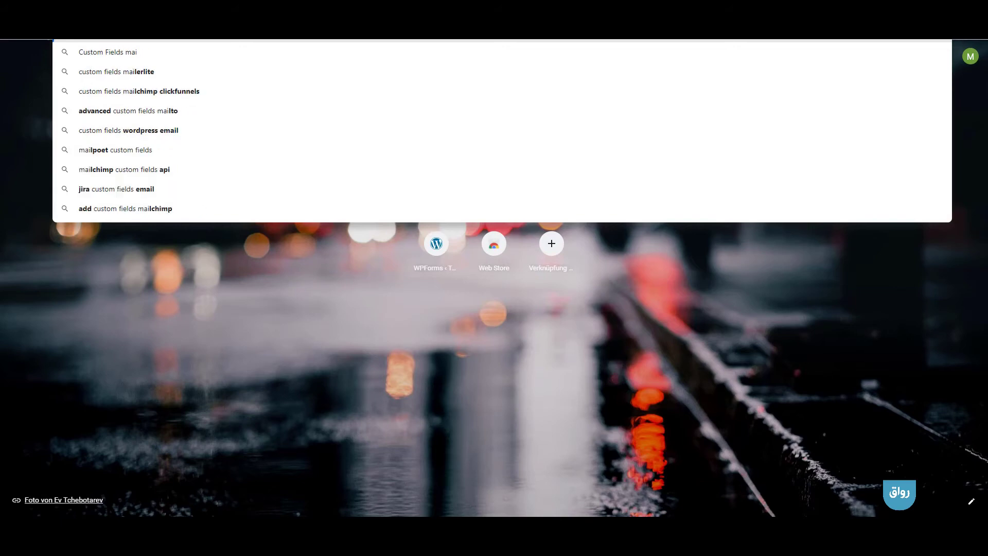
pyautogui.write('lchimp')
pyautogui.press('Return')
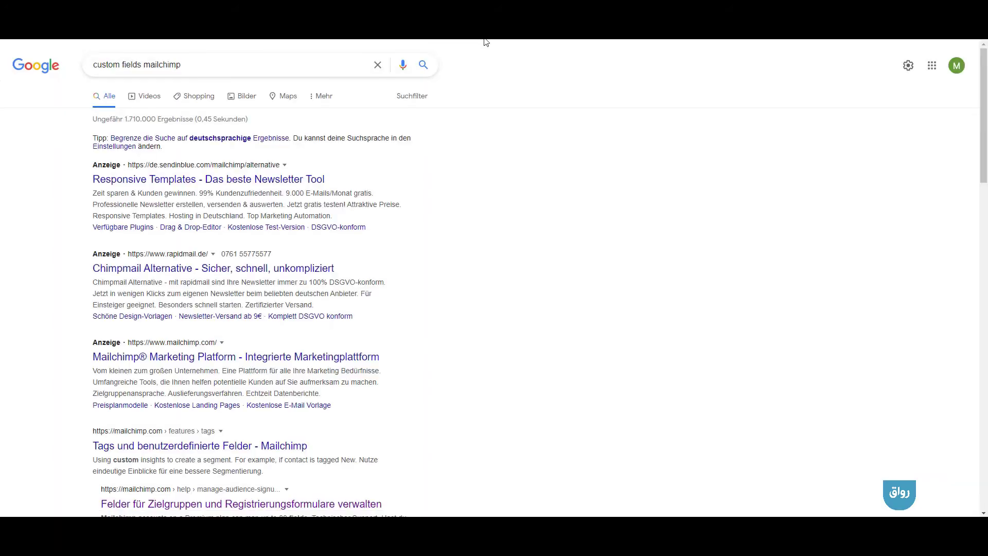
# Step: Open Mailchimp's page on tags and custom fields, look through it, and return to the search results
pyautogui.scroll(-4, 170, 273)
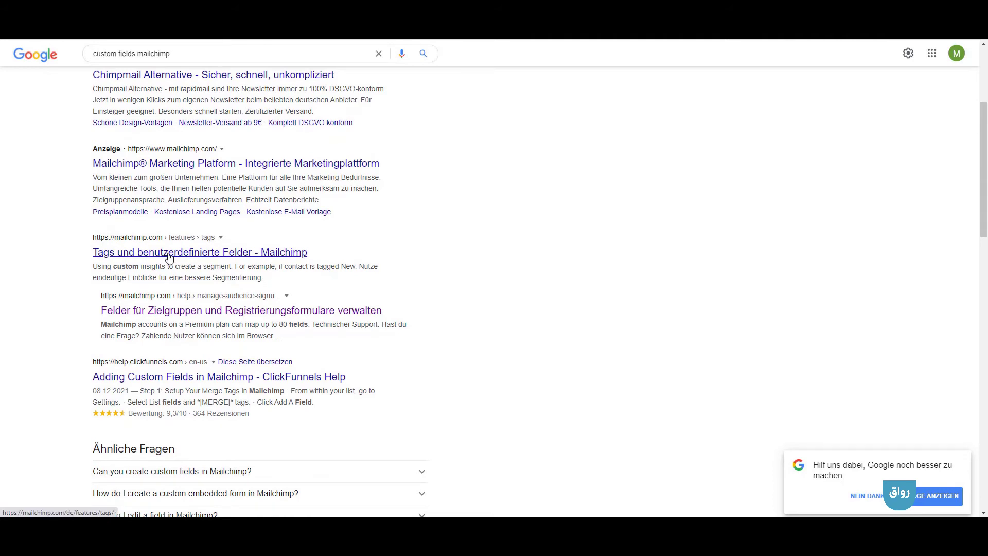
pyautogui.click(196, 257)
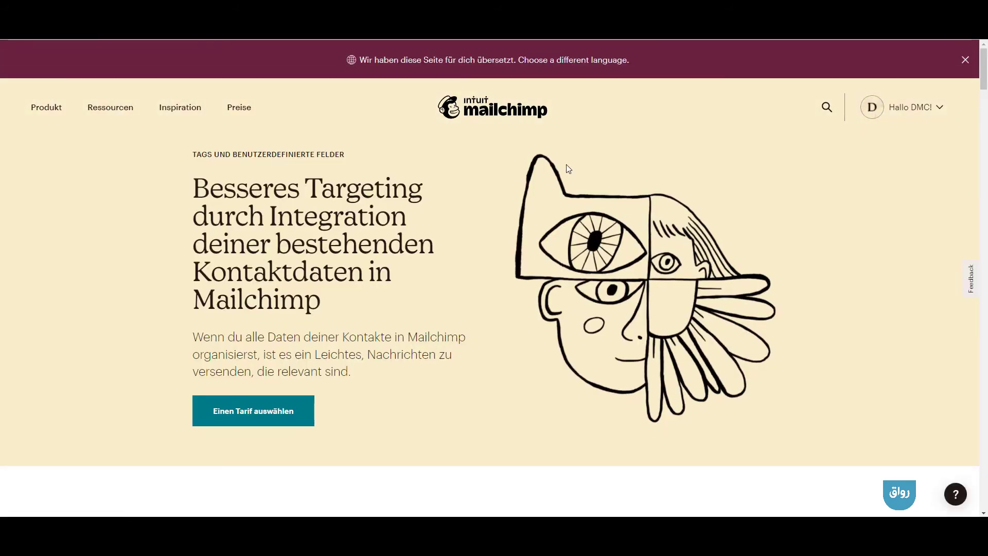
pyautogui.scroll(-15, 568, 169)
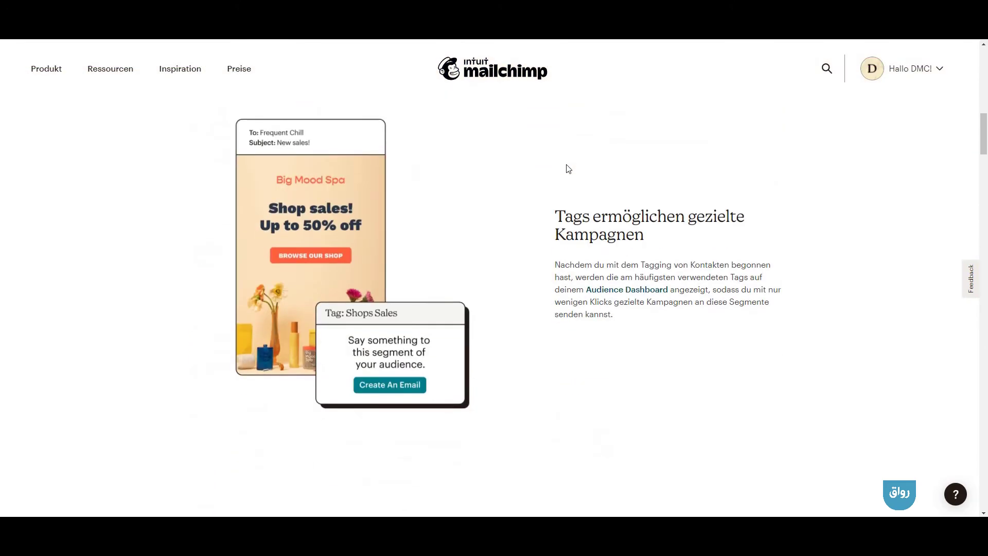
pyautogui.scroll(-15, 568, 169)
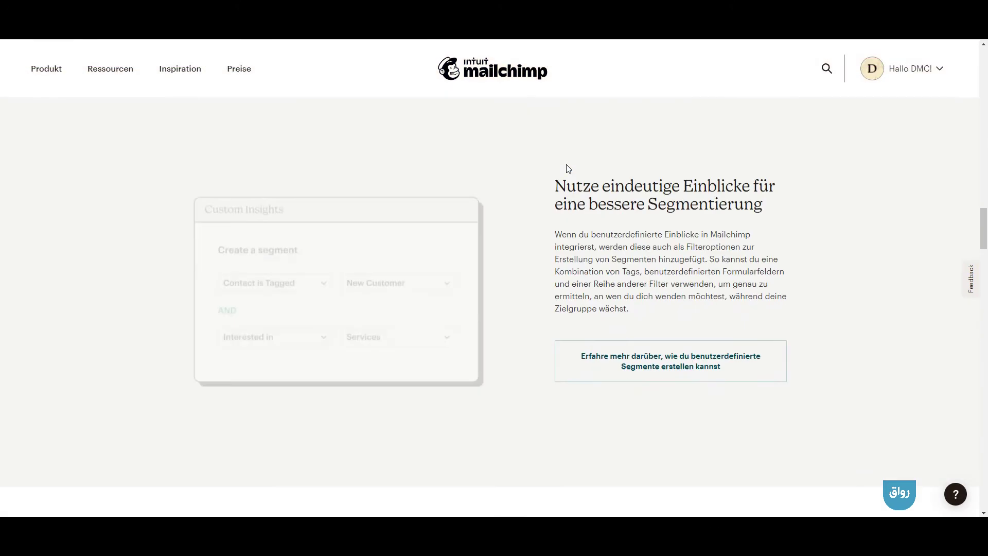
pyautogui.scroll(-15, 568, 169)
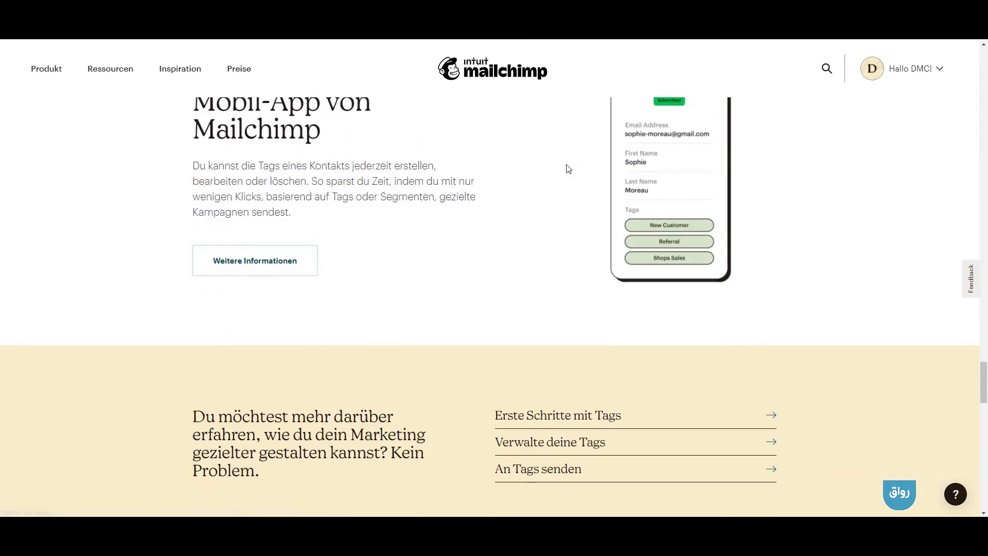
pyautogui.scroll(-5, 568, 168)
pyautogui.click(46, 69)
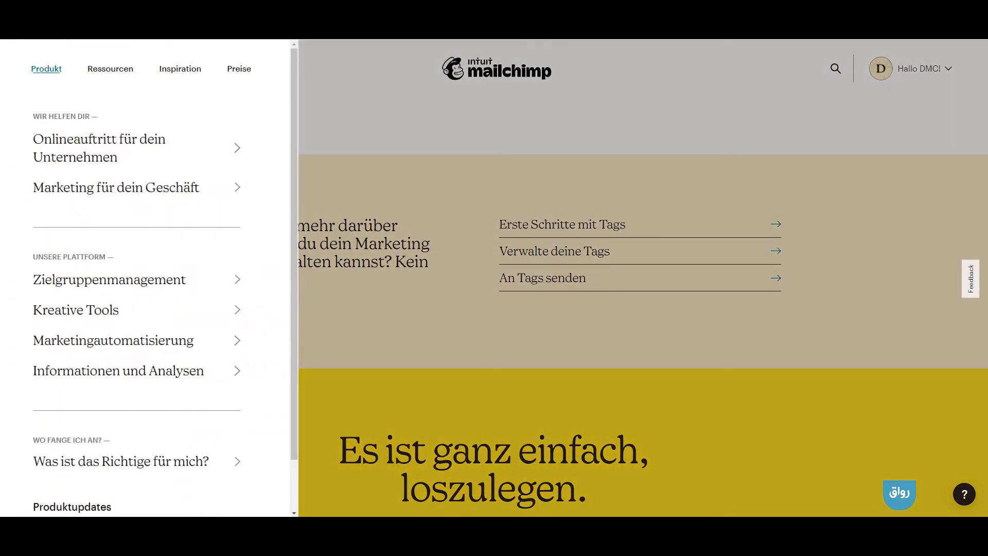
pyautogui.hotkey('alt', 'Left')
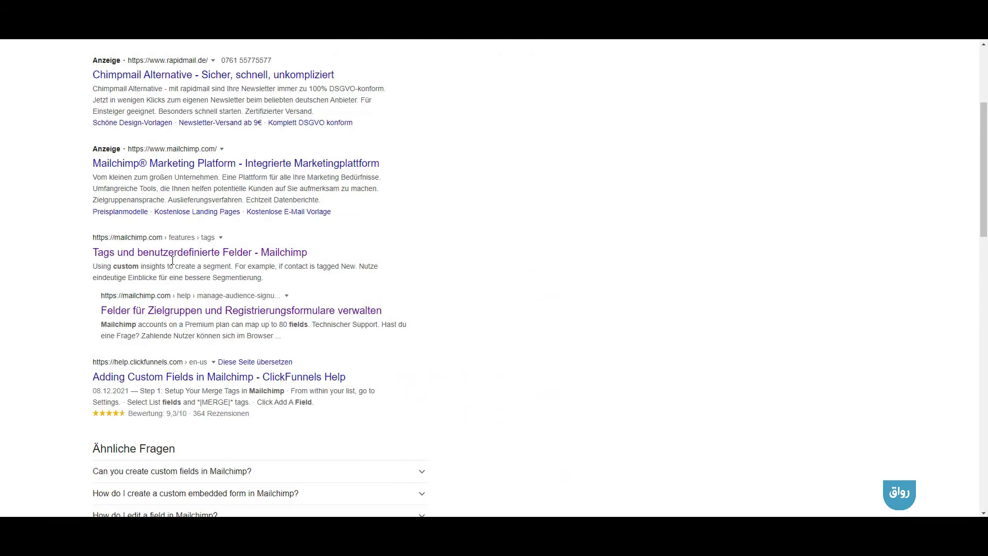
# Step: Open Mailchimp's help article on managing audience and signup form fields, switch it to English, and read the audience field types
pyautogui.click(168, 312)
pyautogui.click(615, 254)
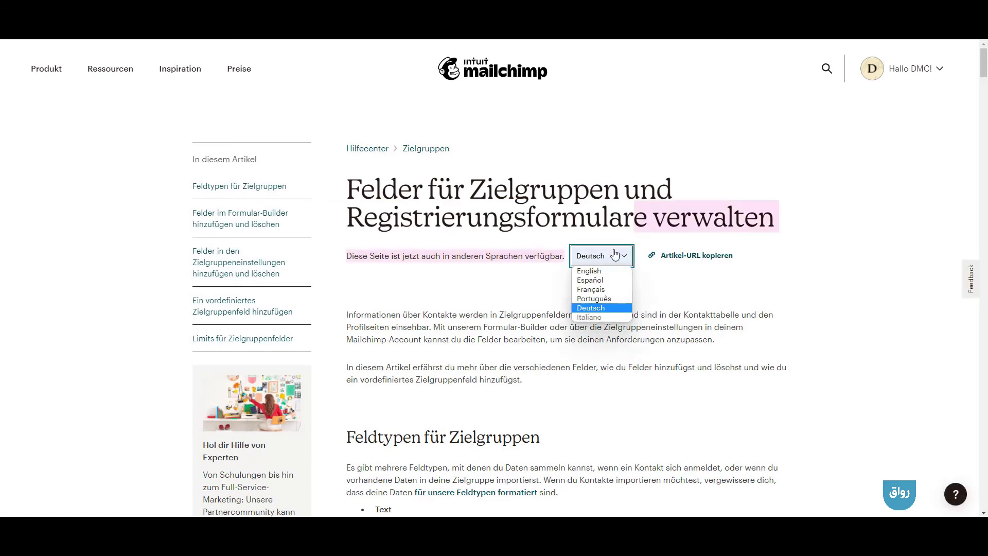
pyautogui.click(598, 270)
pyautogui.scroll(-5, 600, 273)
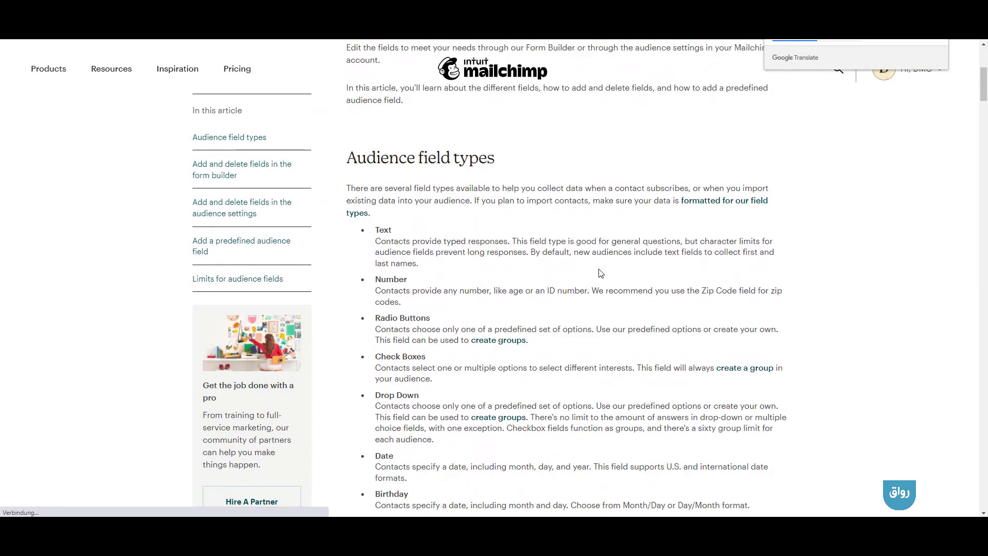
pyautogui.scroll(-20, 463, 354)
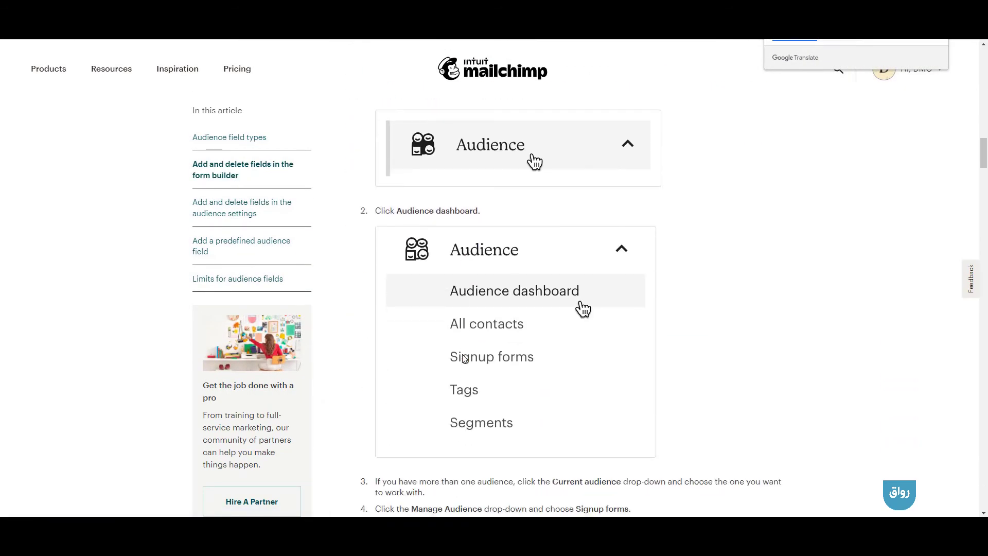
pyautogui.scroll(-5, 463, 355)
pyautogui.scroll(15, 463, 355)
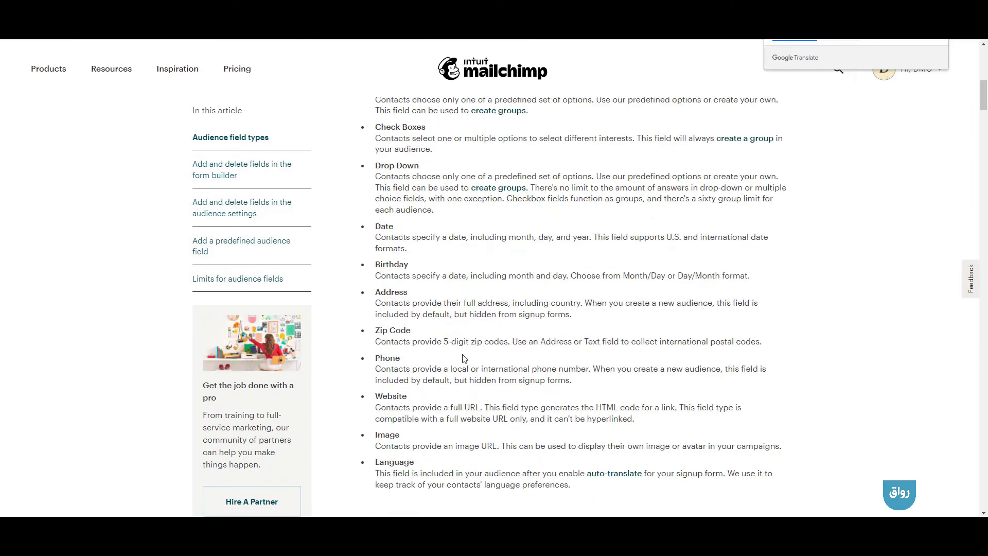
pyautogui.scroll(1, 465, 359)
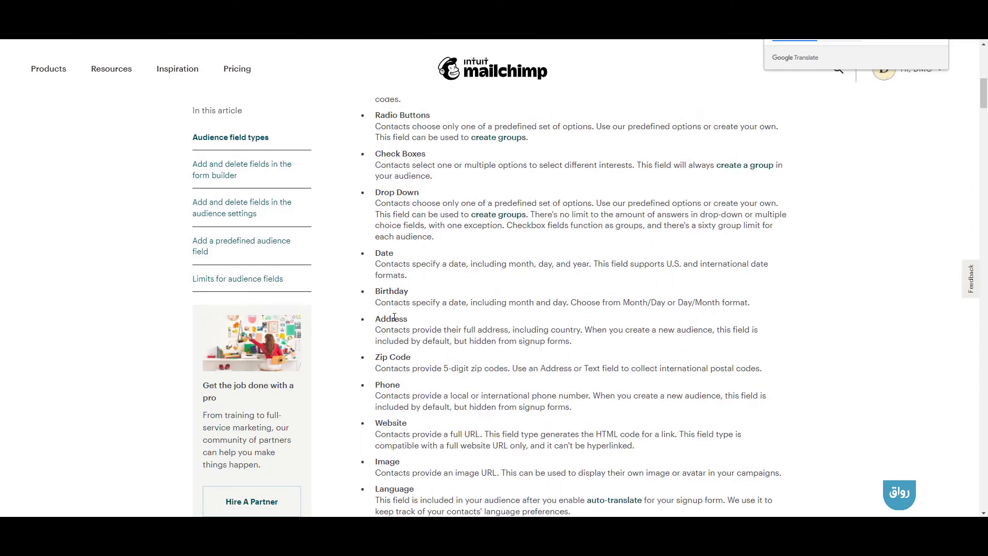
pyautogui.scroll(5, 383, 335)
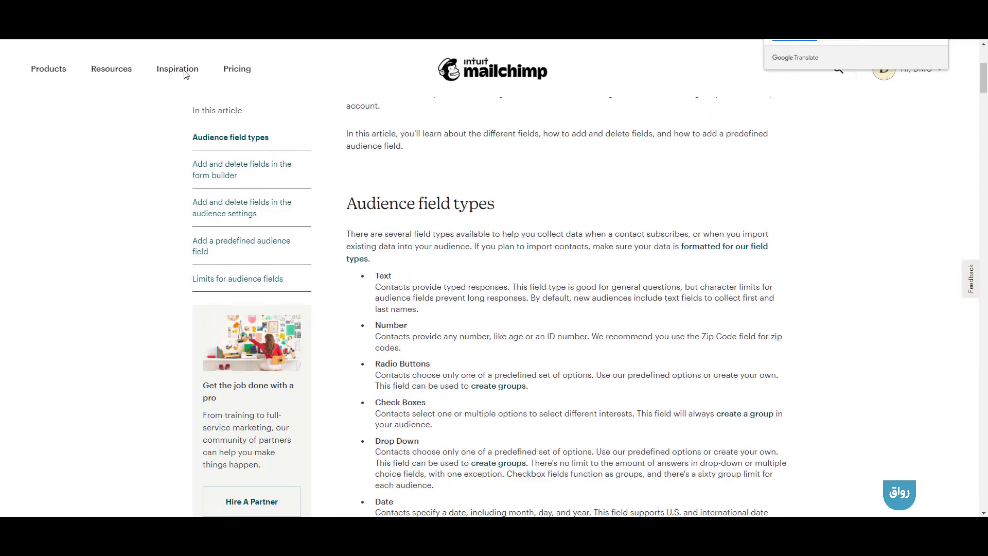
# Step: Return to the Convertful integration settings, review them, and open the site's list of integrations
pyautogui.click(49, 68)
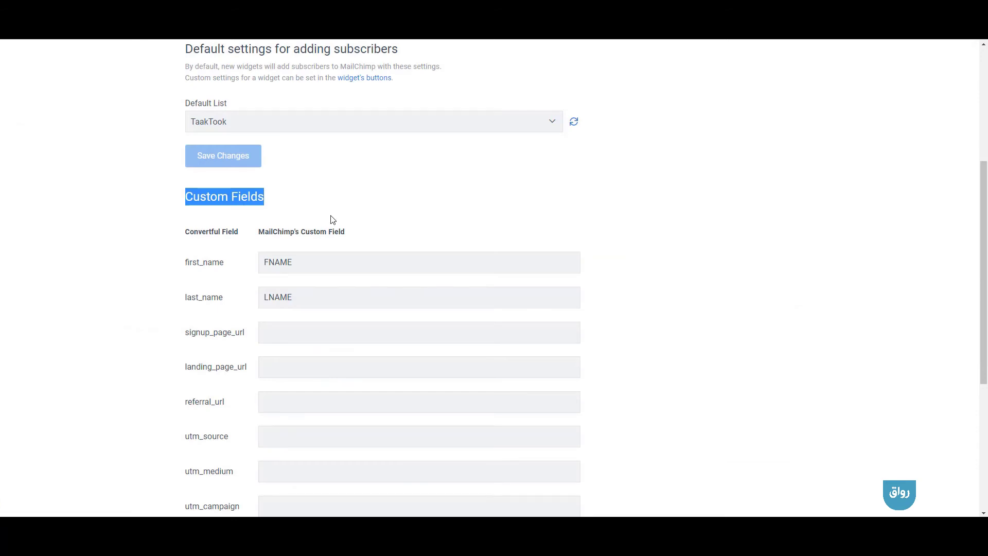
pyautogui.click(429, 214)
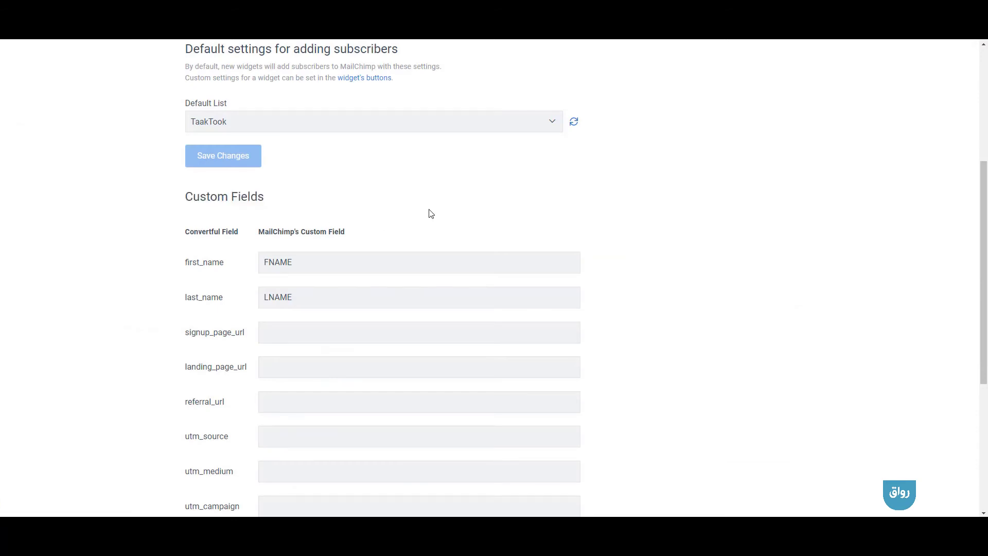
pyautogui.scroll(-5, 428, 214)
pyautogui.scroll(10, 224, 384)
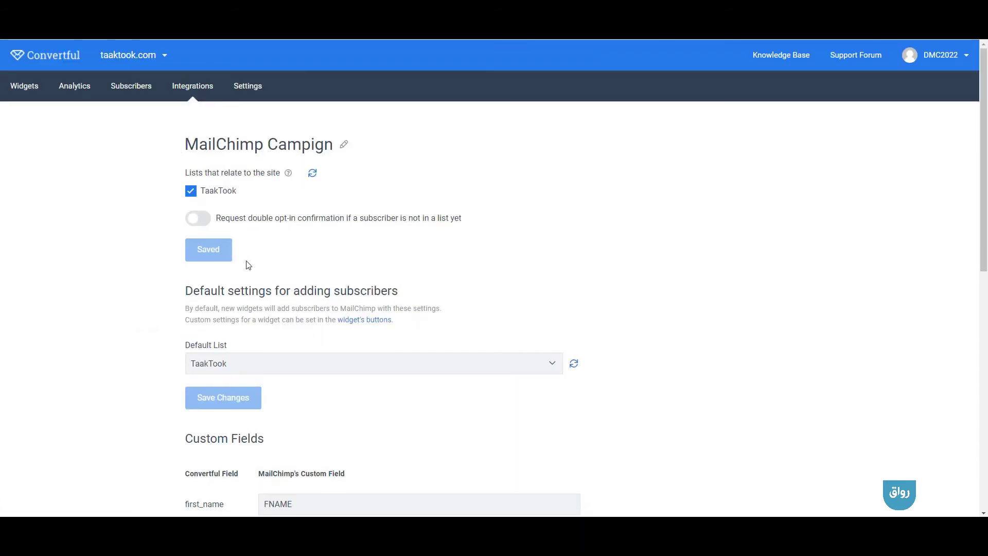
pyautogui.click(185, 95)
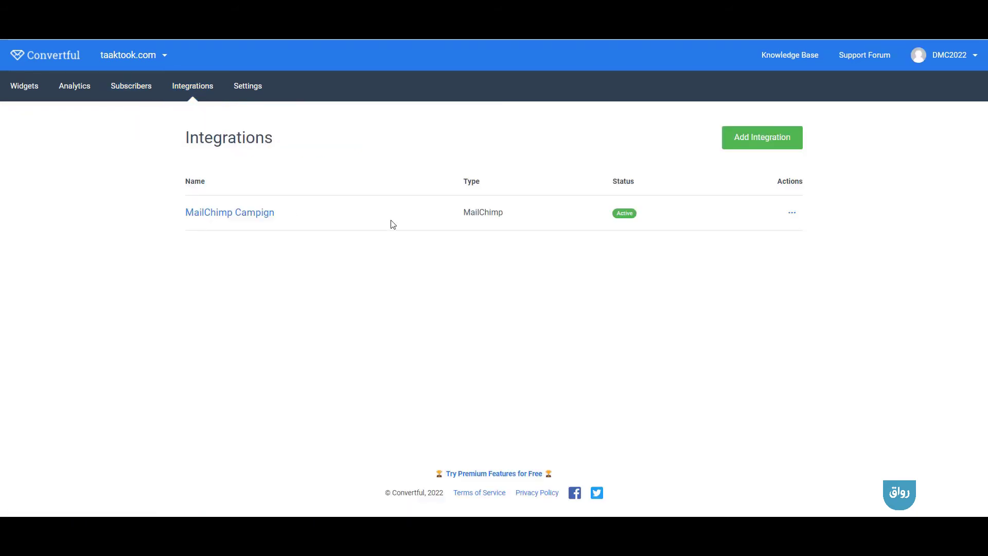
# Step: Examine the name, type and status of the MailChimp Campign integration in the list
pyautogui.doubleClick(622, 183)
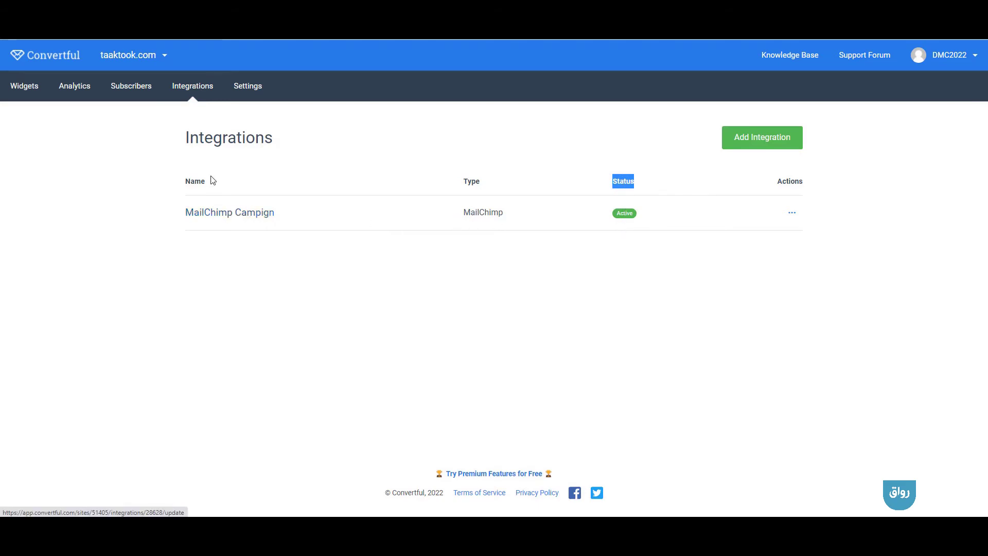
pyautogui.click(193, 168)
pyautogui.moveTo(193, 168); pyautogui.dragTo(215, 184)
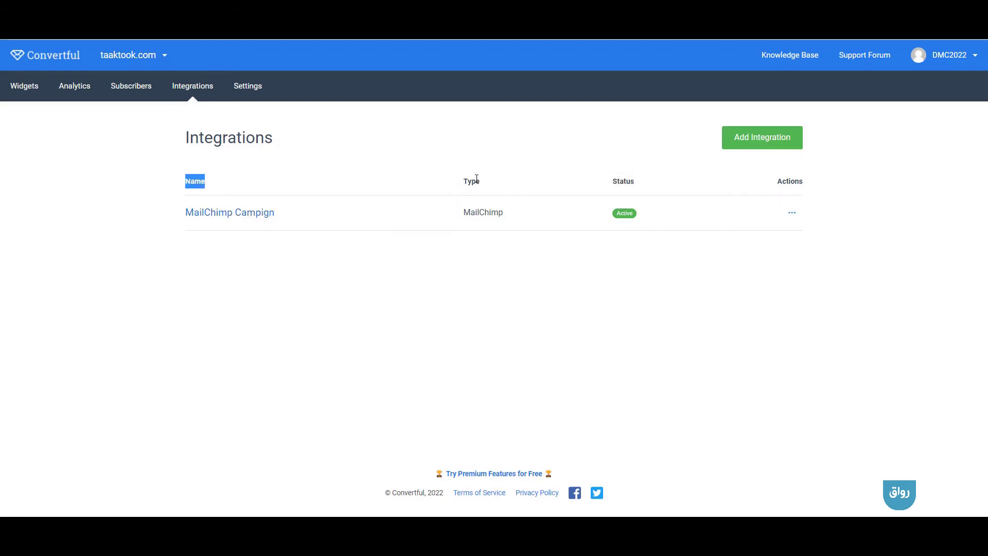
pyautogui.doubleClick(479, 215)
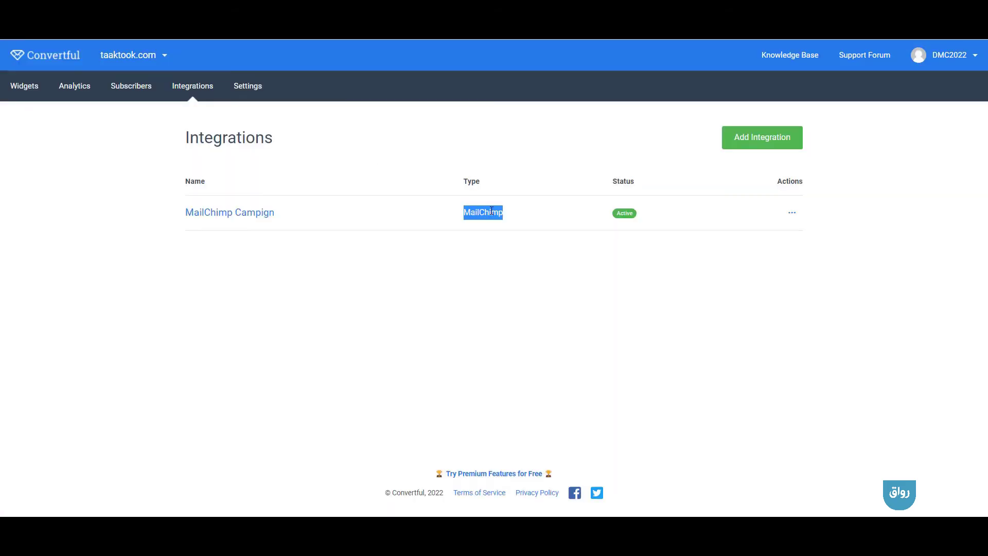
pyautogui.doubleClick(620, 183)
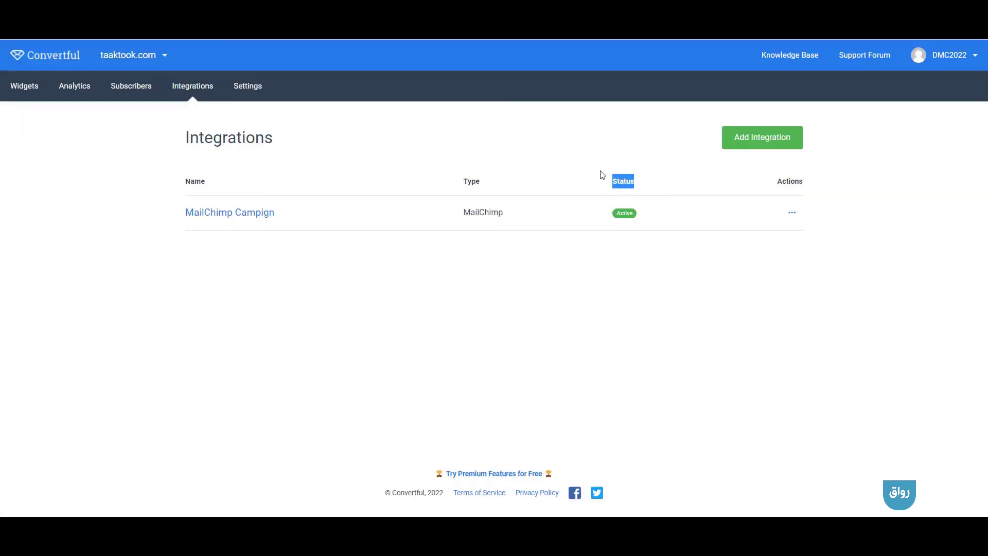
pyautogui.click(600, 174)
# Step: Look through the integration types that can be added, view GetResponse's Account API Key requirement, and return to the integrations list
pyautogui.click(764, 143)
pyautogui.scroll(-3, 447, 252)
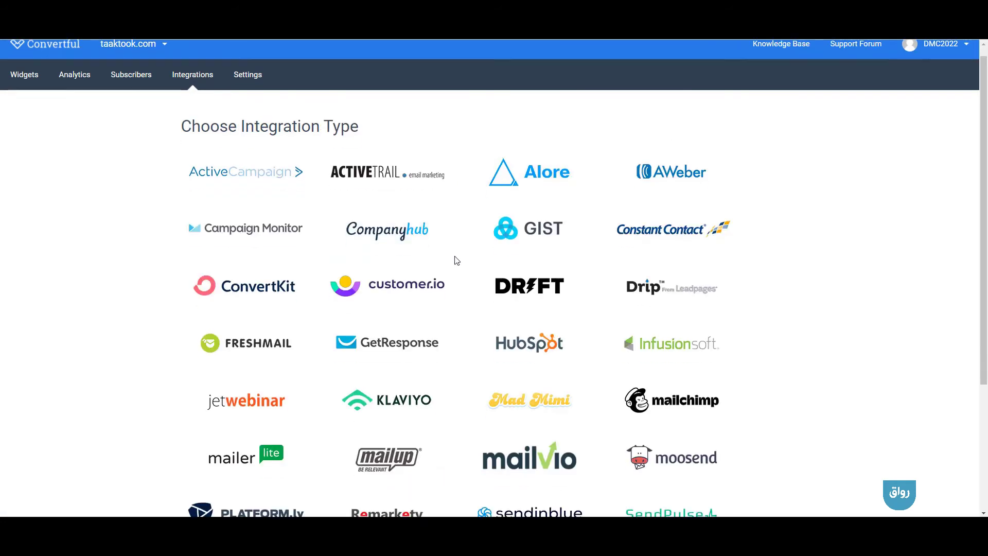
pyautogui.scroll(3, 456, 260)
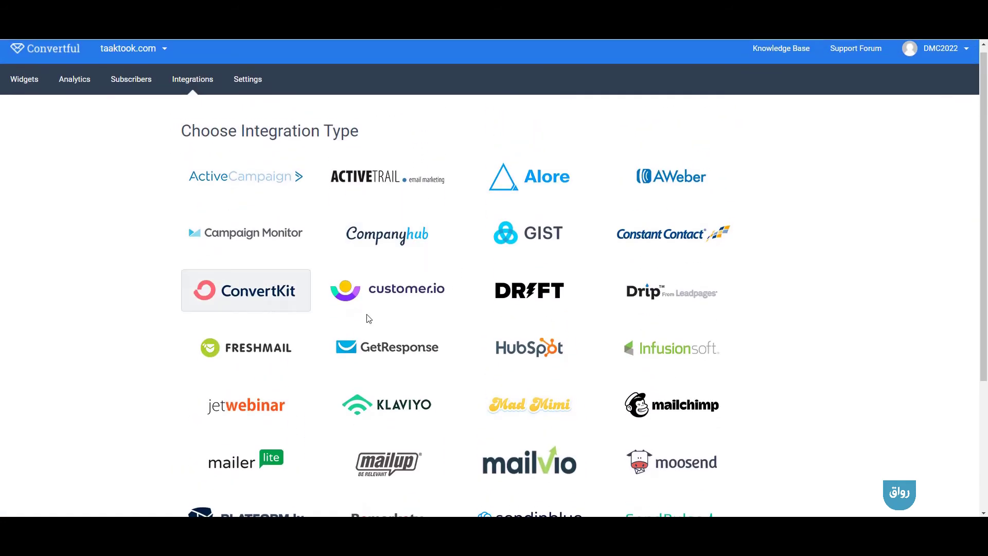
pyautogui.click(387, 339)
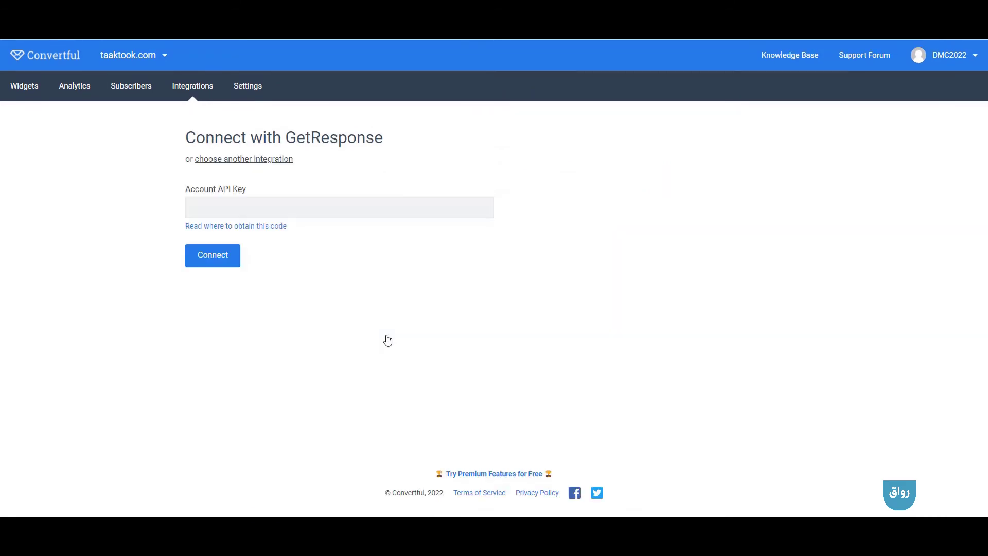
pyautogui.doubleClick(228, 189)
pyautogui.click(204, 85)
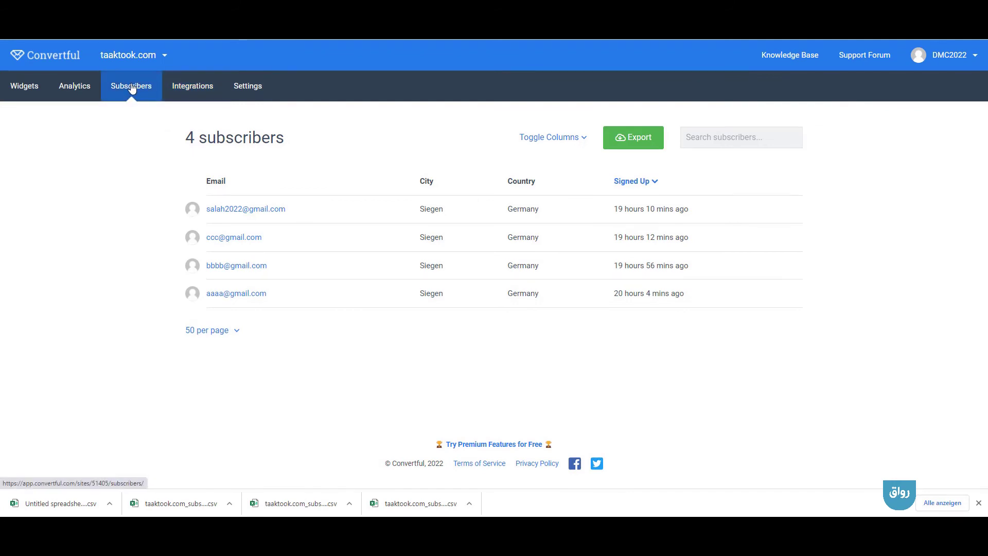
# Step: View the taaktook.com subscriber list and go back to the integrations list
pyautogui.click(132, 88)
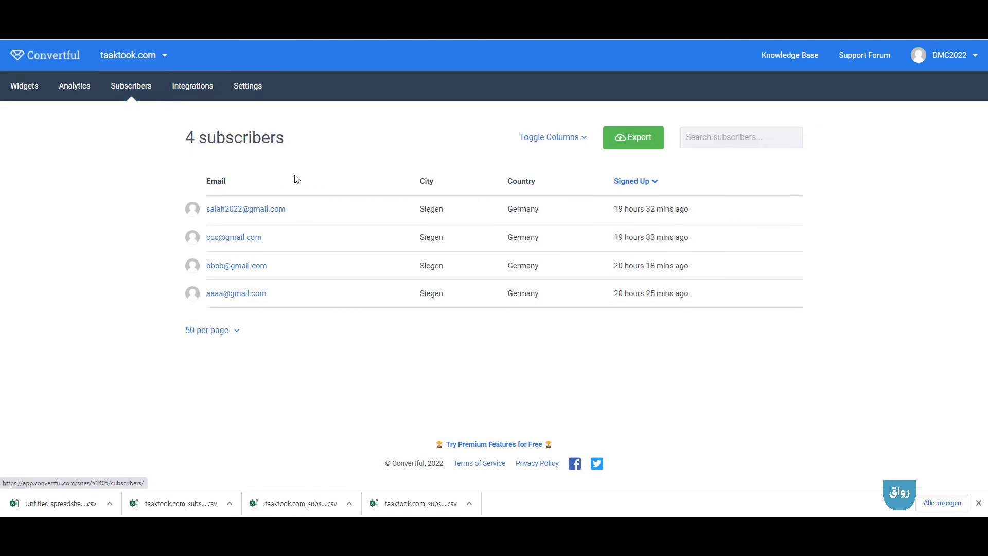
pyautogui.click(201, 98)
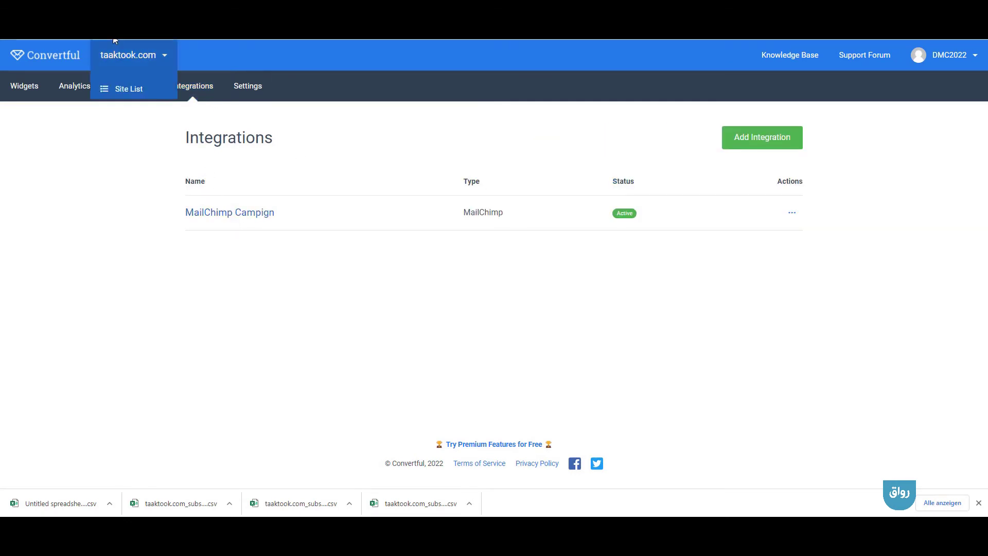
# Step: Open the taaktook.com subscriber list and review the subscribers' details
pyautogui.click(126, 98)
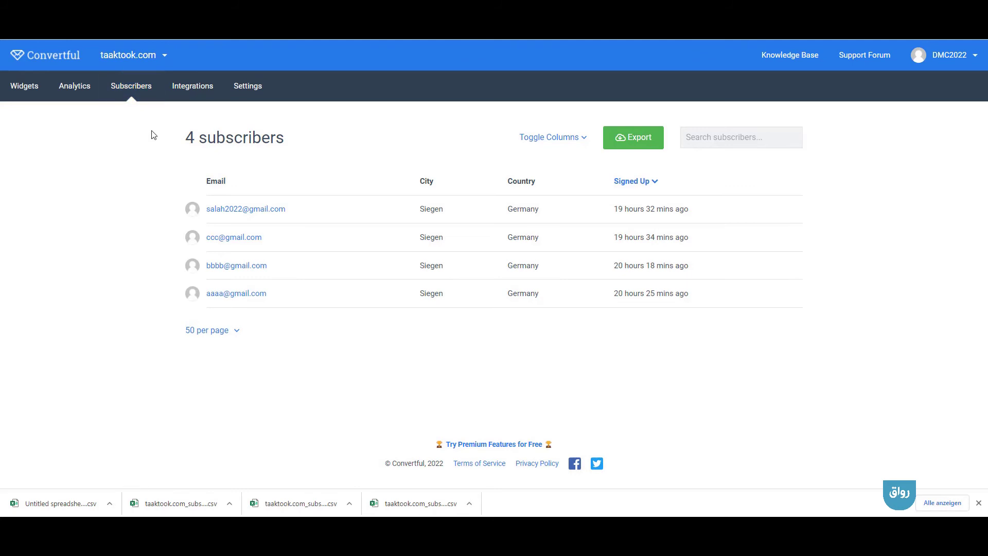
pyautogui.moveTo(153, 136); pyautogui.dragTo(276, 258)
pyautogui.click(330, 343)
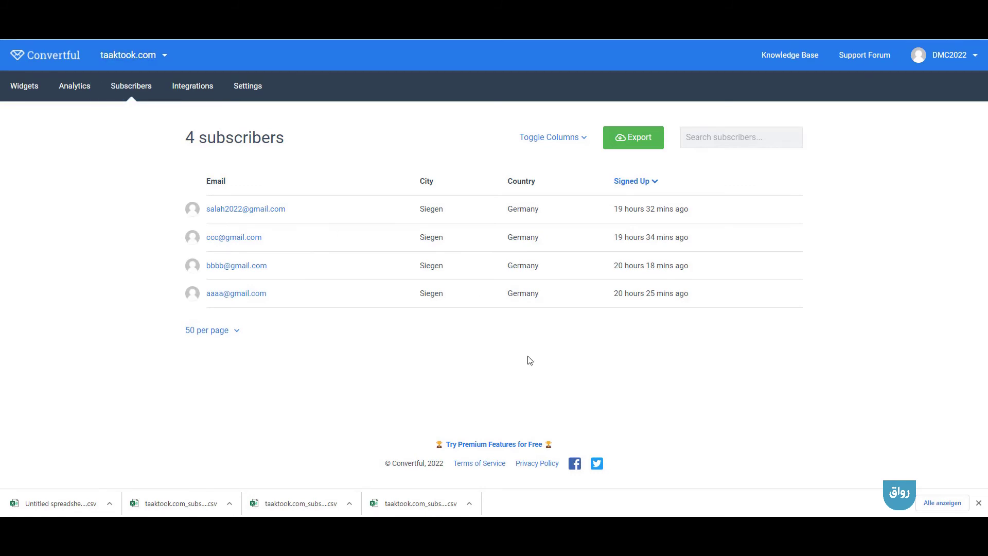
# Step: Switch to Mailchimp, show all contacts of the TaakTook audience and start importing contacts
pyautogui.hotkey('ctrl', 'Tab')
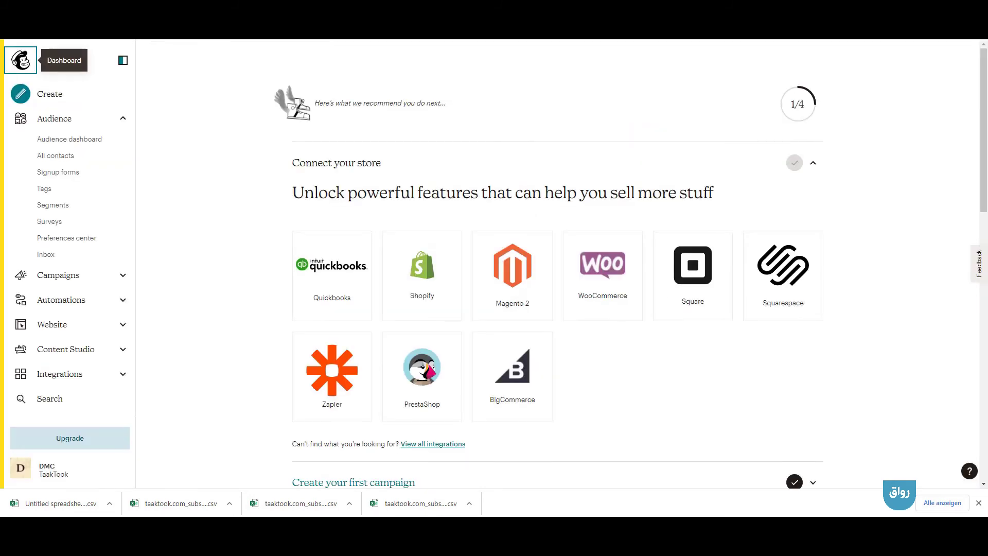
pyautogui.click(46, 123)
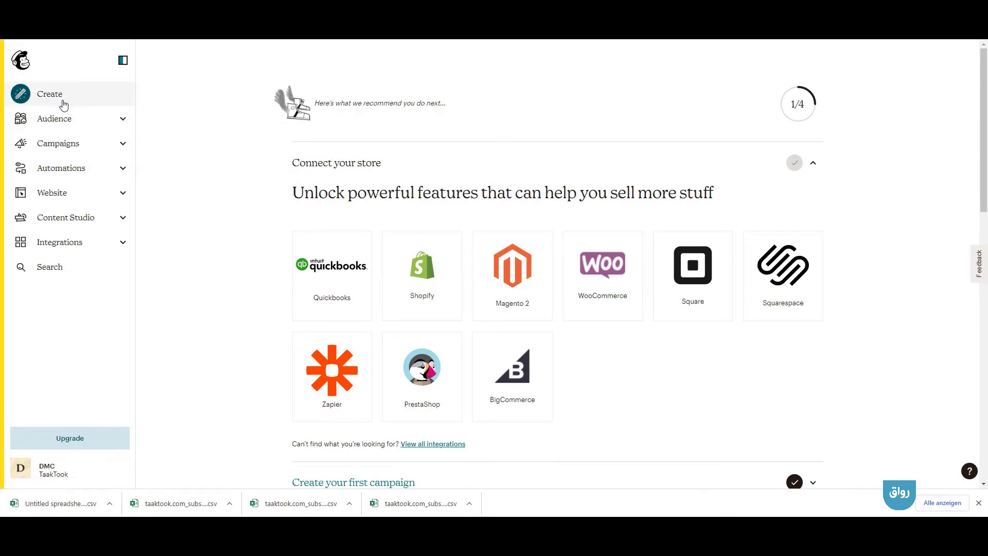
pyautogui.click(64, 120)
pyautogui.click(72, 156)
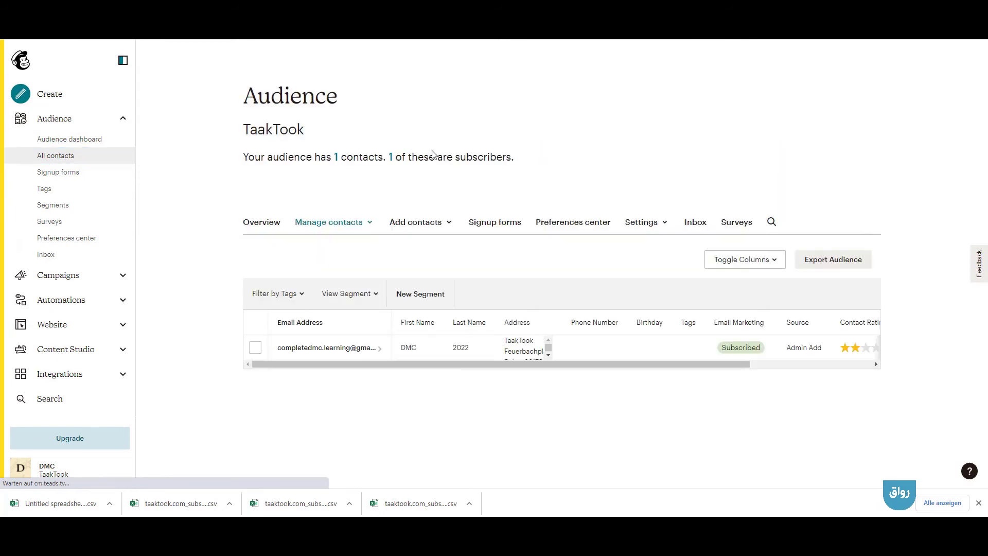
pyautogui.click(443, 225)
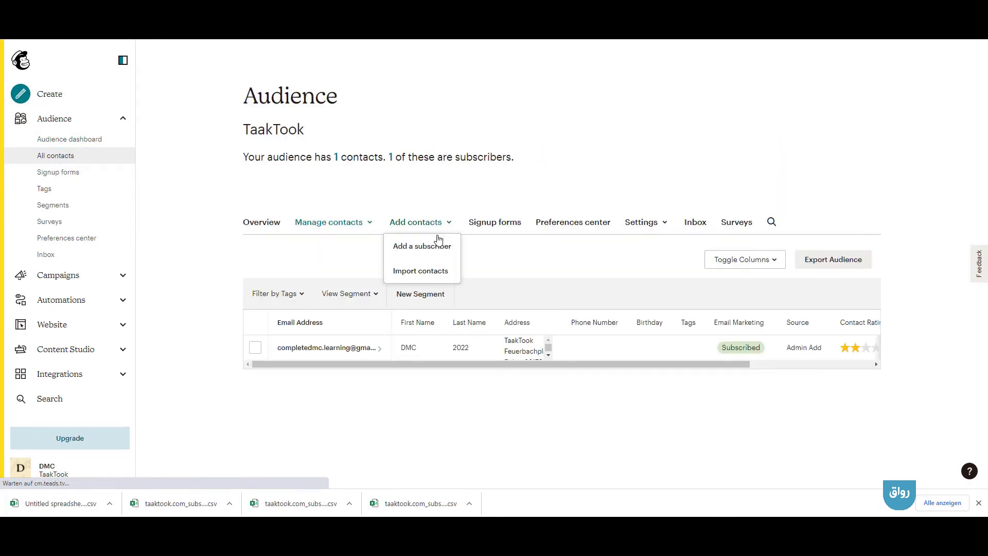
pyautogui.click(417, 271)
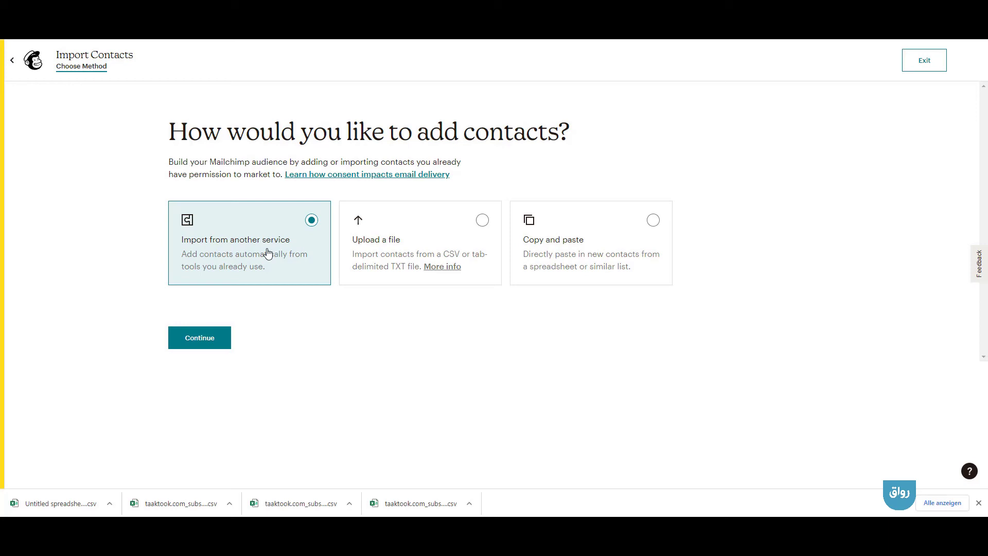
# Step: Choose to upload a file, select "Untitled spreadsheet - Sheet1" from Downloads, and continue to organizing the contacts
pyautogui.click(435, 255)
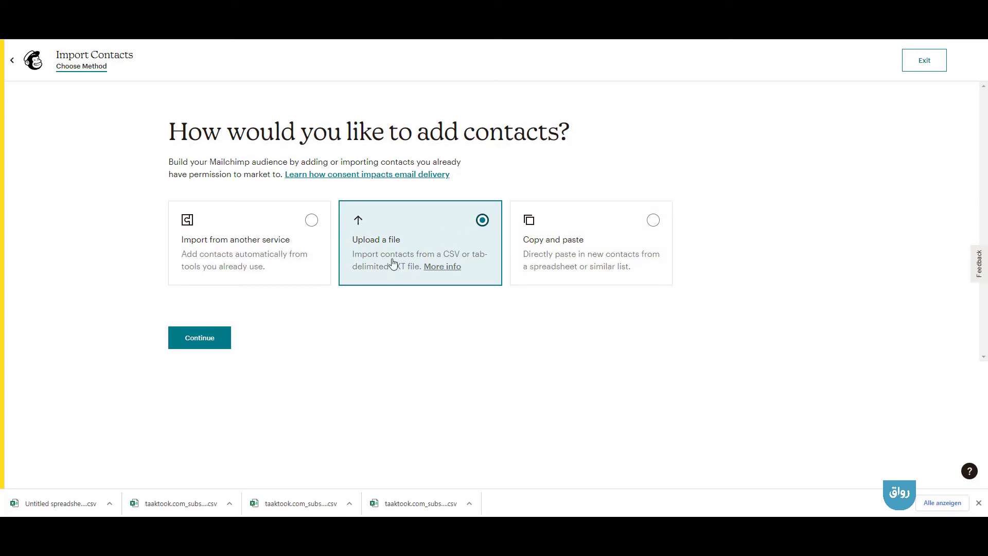
pyautogui.click(190, 345)
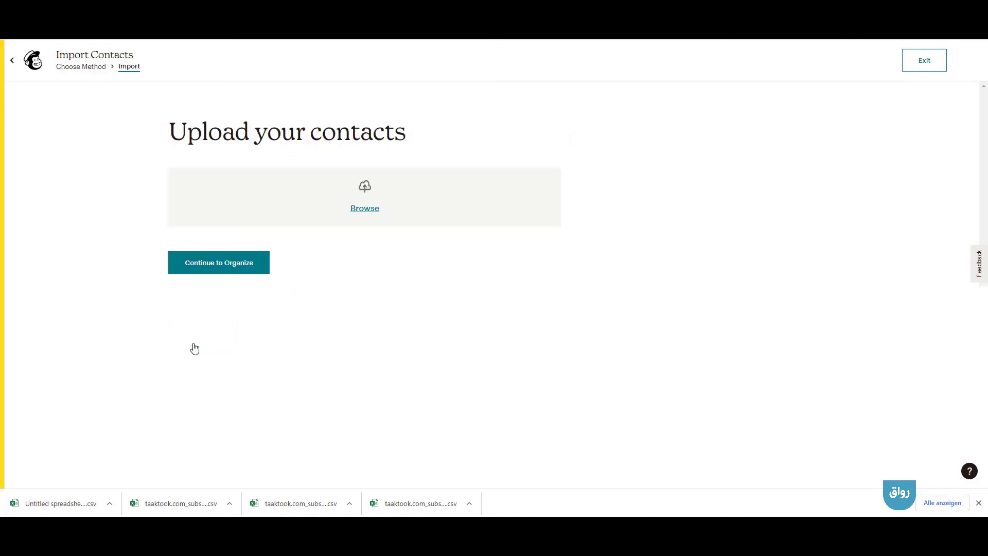
pyautogui.click(355, 208)
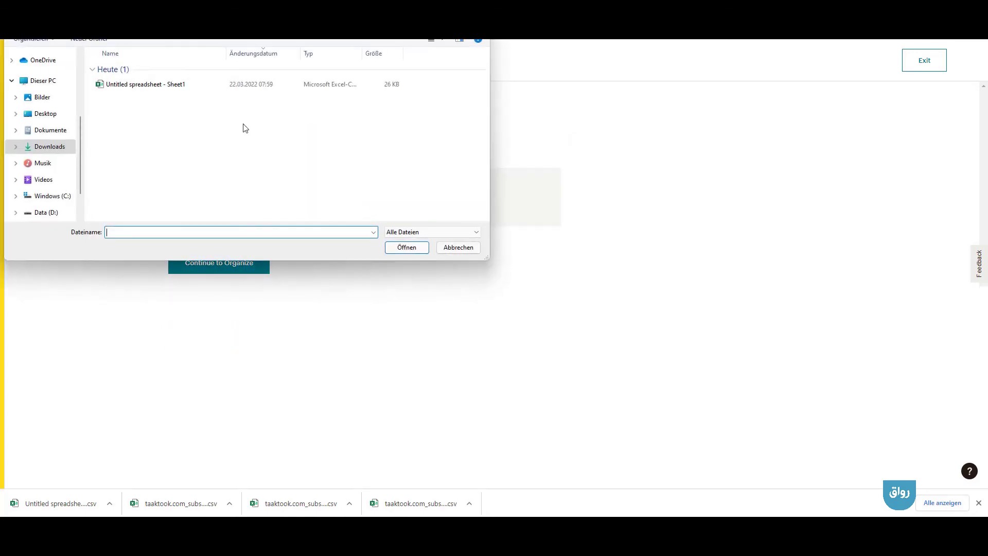
pyautogui.click(169, 84)
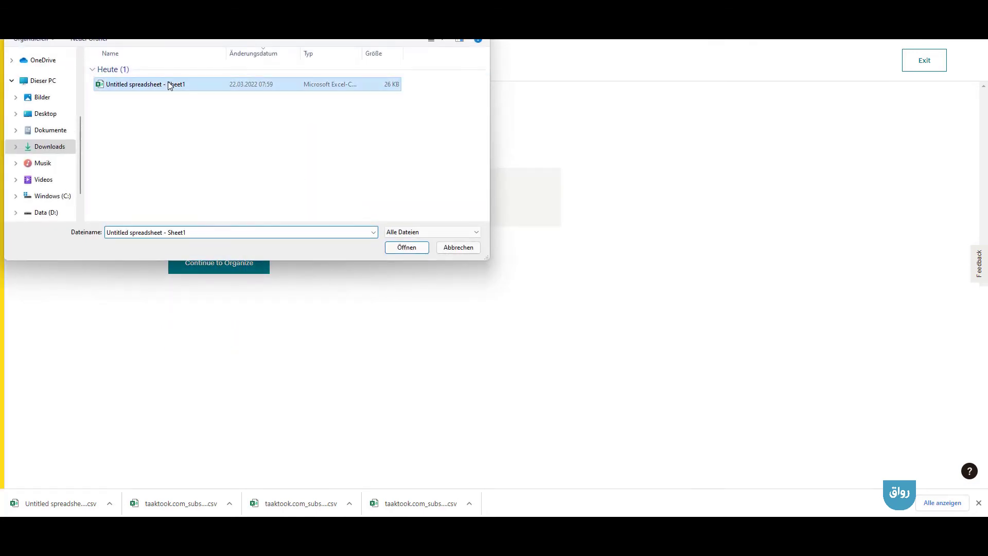
pyautogui.click(395, 249)
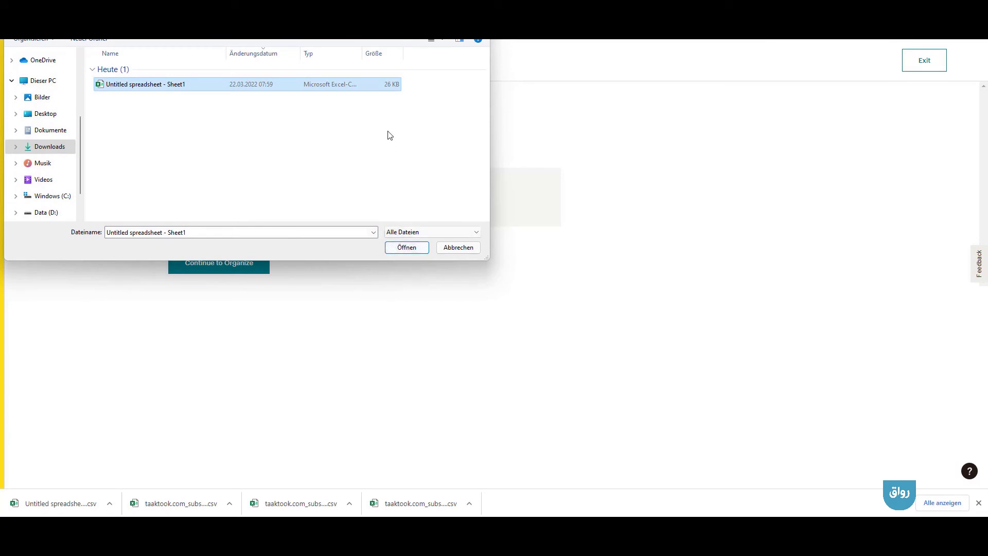
pyautogui.click(407, 248)
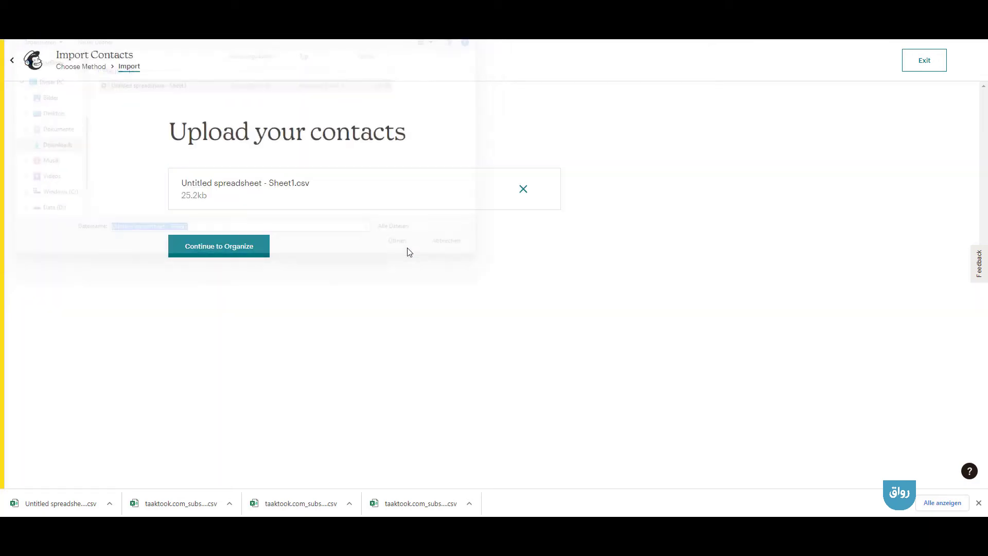
pyautogui.click(233, 243)
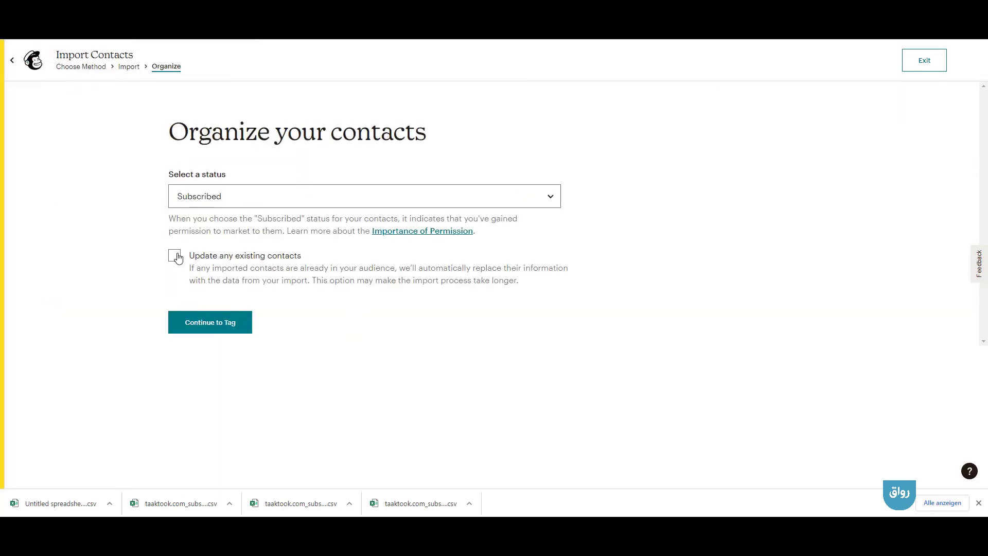
# Step: Keep the contacts' status as Subscribed, enable updating any existing contacts, and continue to tagging
pyautogui.click(218, 195)
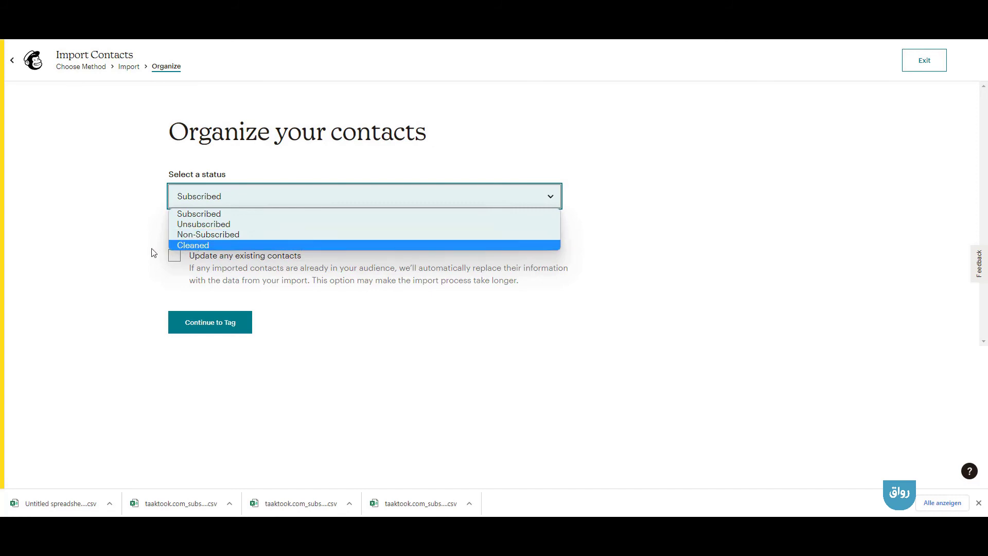
pyautogui.click(190, 215)
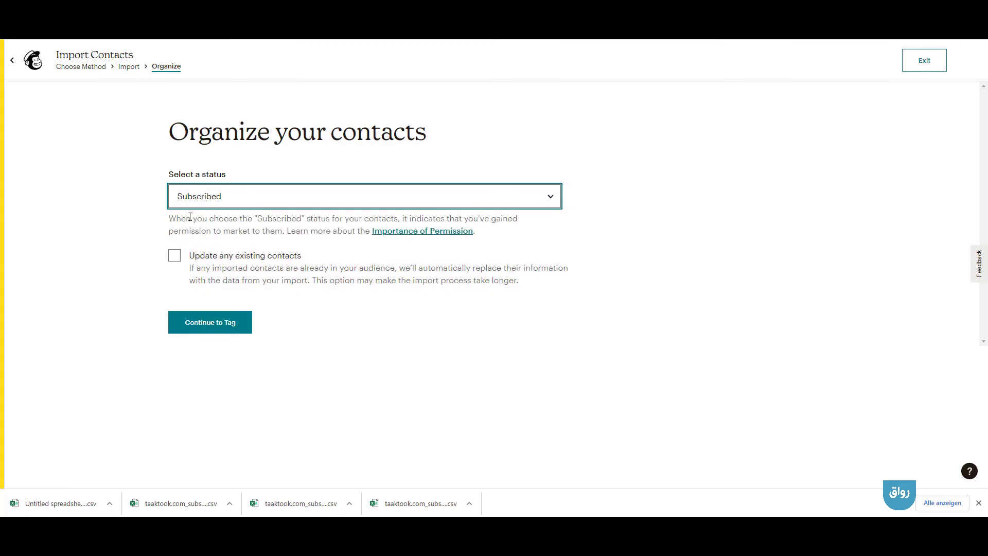
pyautogui.click(175, 257)
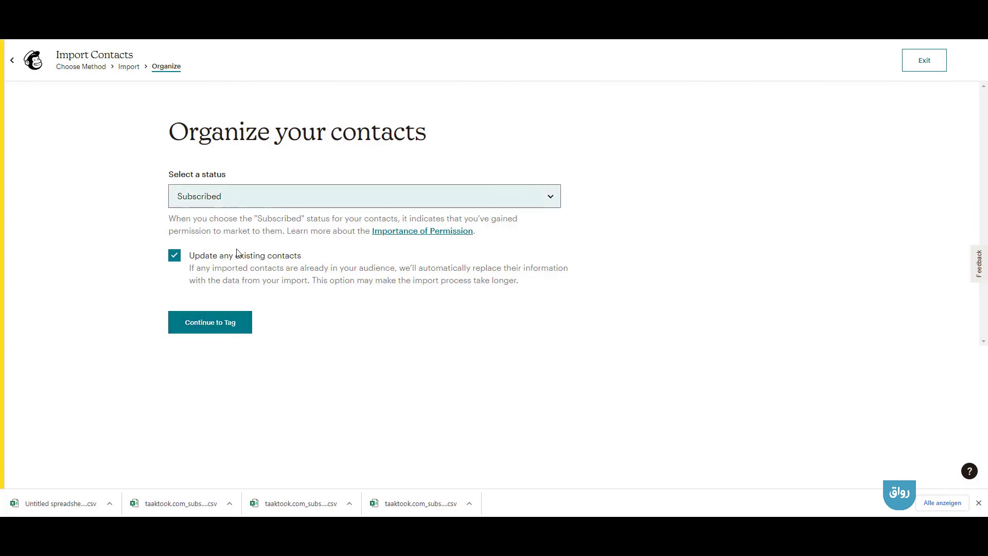
pyautogui.click(222, 322)
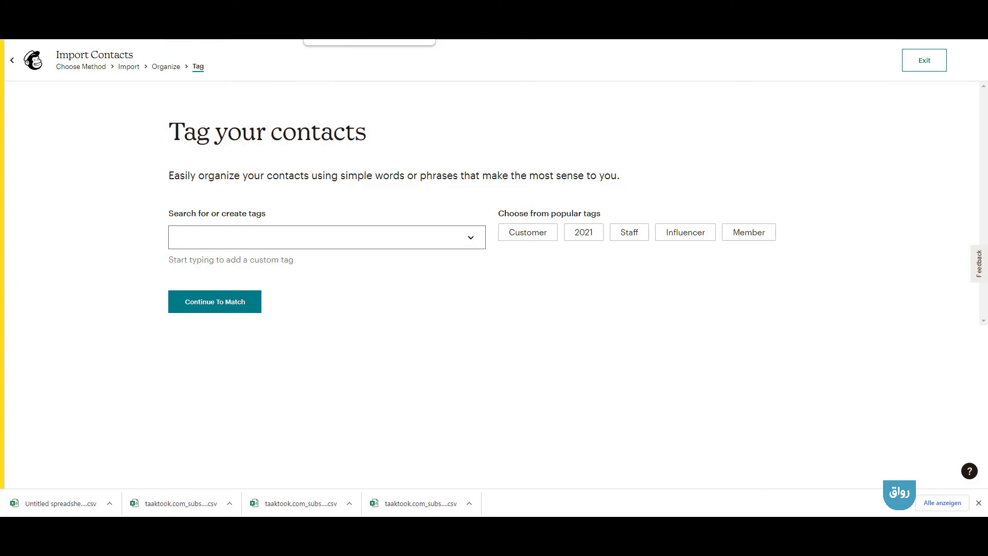
# Step: Tag the contacts being imported with the existing Website tag
pyautogui.click(196, 233)
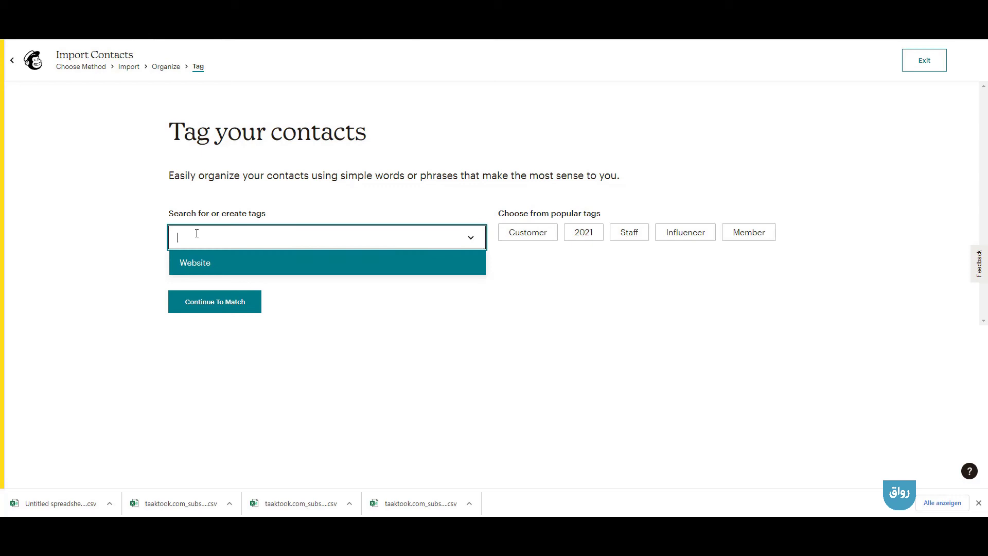
pyautogui.click(199, 265)
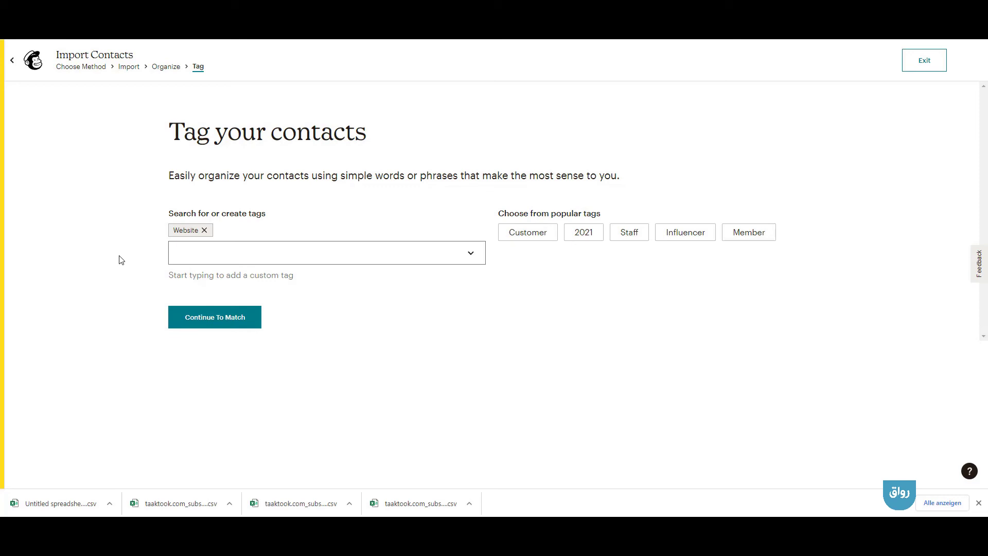
pyautogui.click(192, 252)
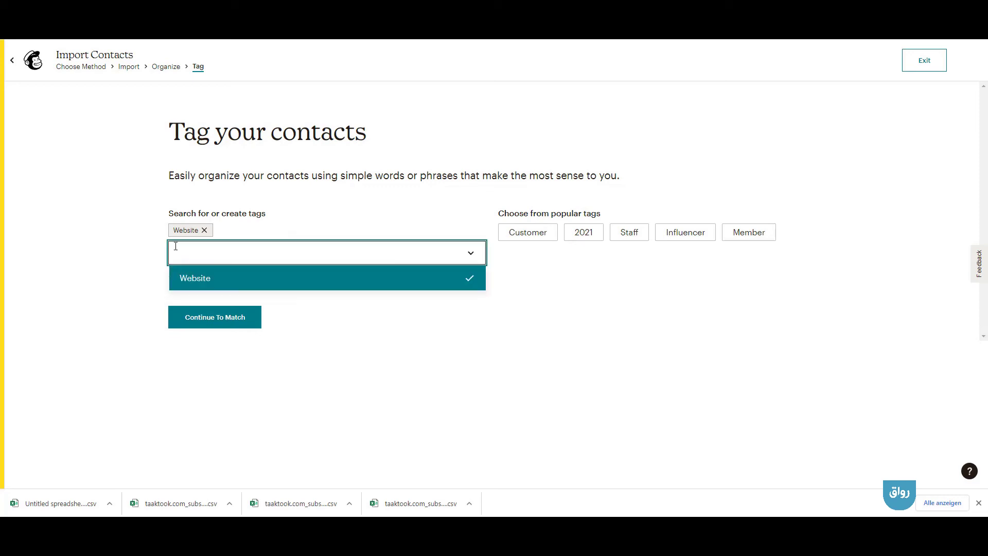
pyautogui.write('Hair')
pyautogui.click(198, 252)
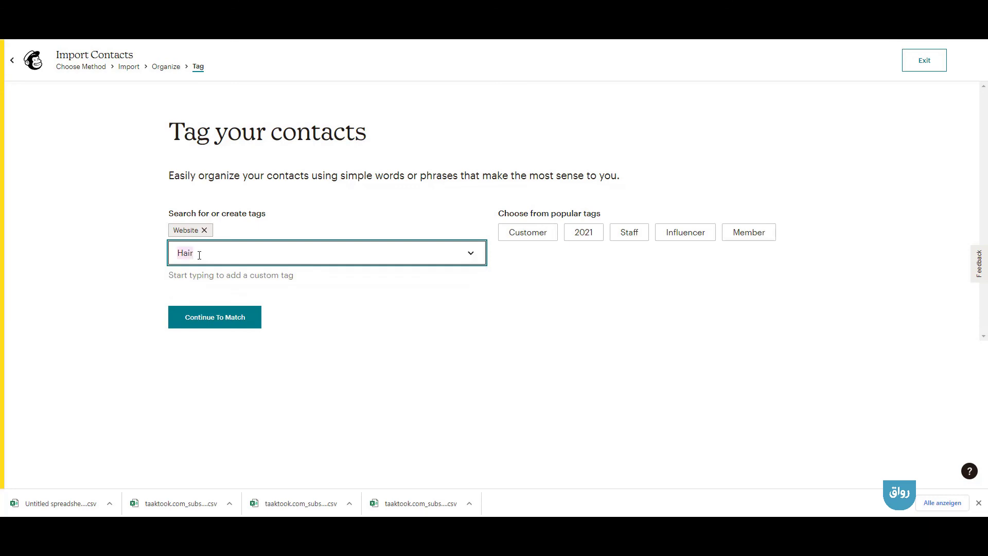
pyautogui.click(199, 253)
pyautogui.press('BackSpace')
pyautogui.press('BackSpace')
pyautogui.press('BackSpace')
pyautogui.press('BackSpace')
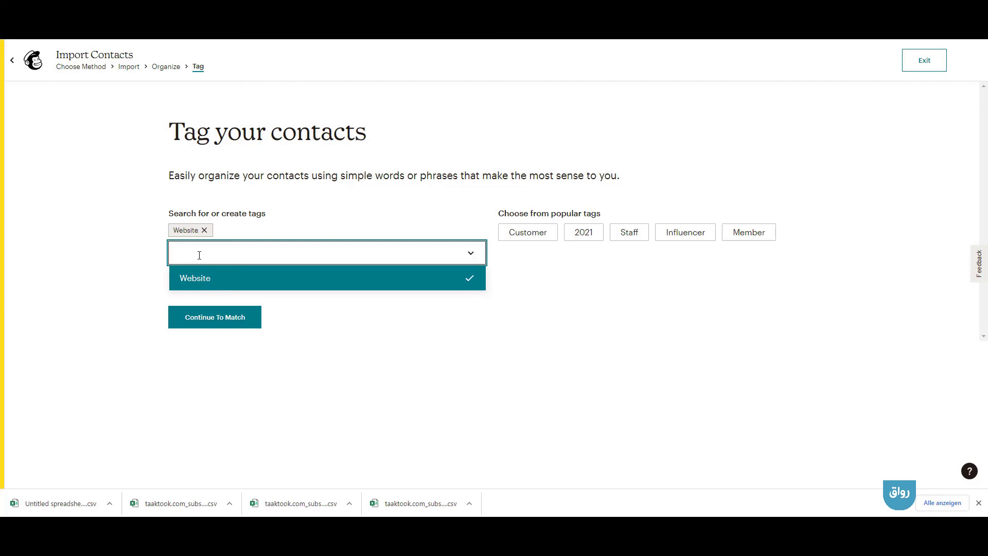
pyautogui.click(92, 270)
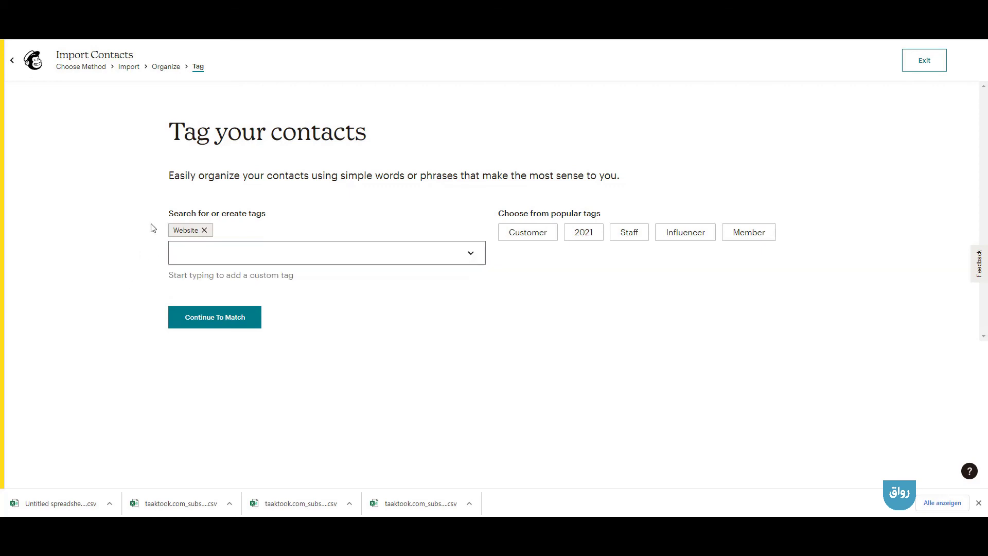
# Step: Continue to column matching and match the file's unmatched column to First Name so it is imported too
pyautogui.click(217, 324)
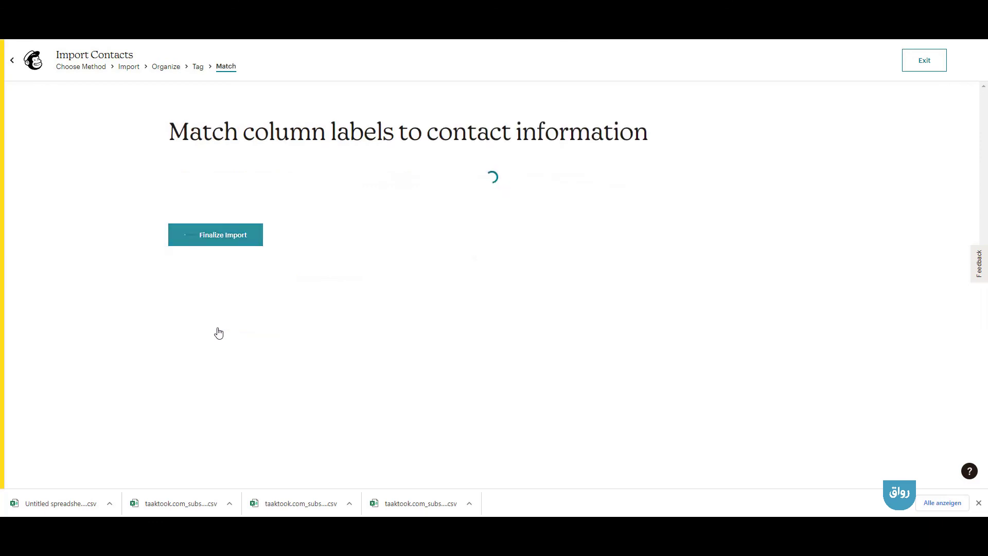
pyautogui.click(209, 316)
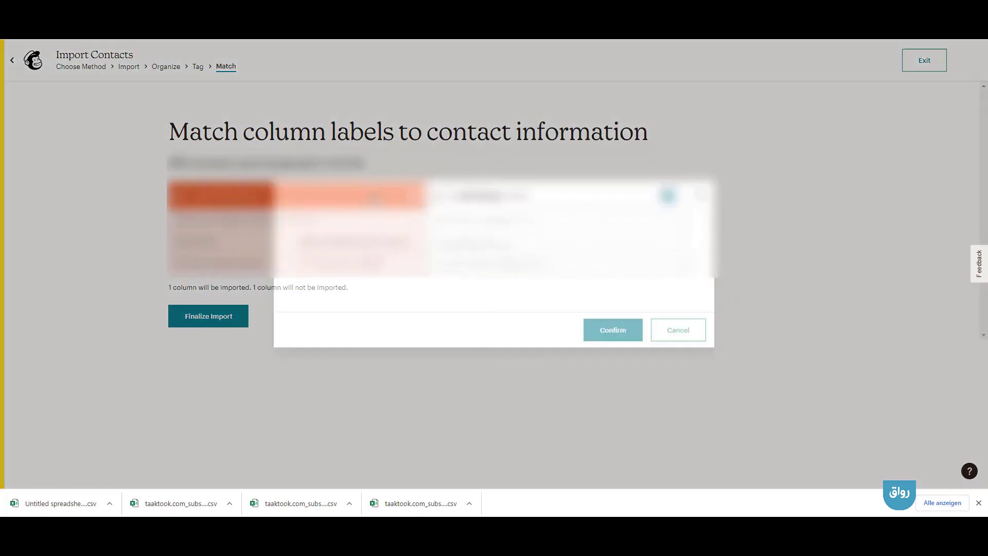
pyautogui.click(593, 332)
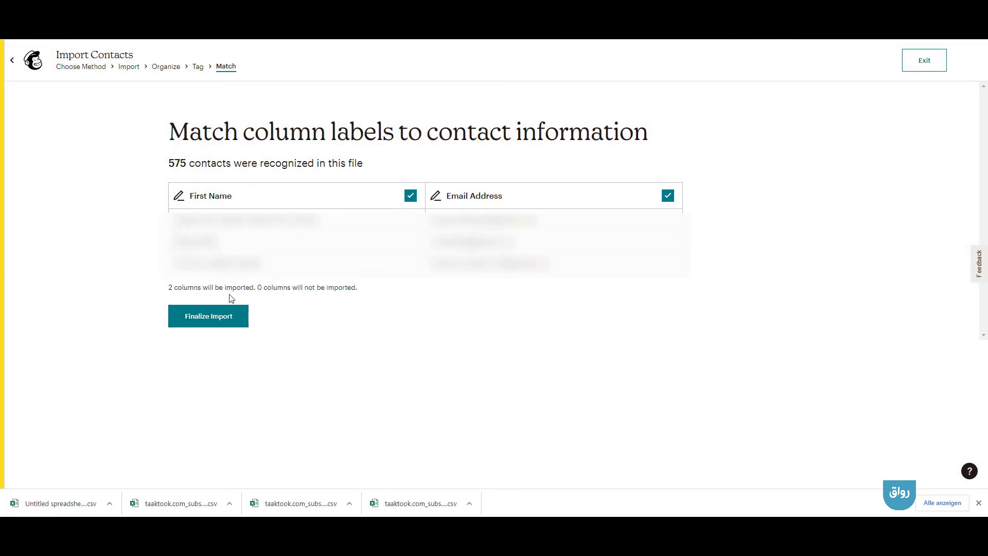
# Step: Finalize the column matching, review the import summary, and complete the import into the TaakTook audience
pyautogui.click(206, 321)
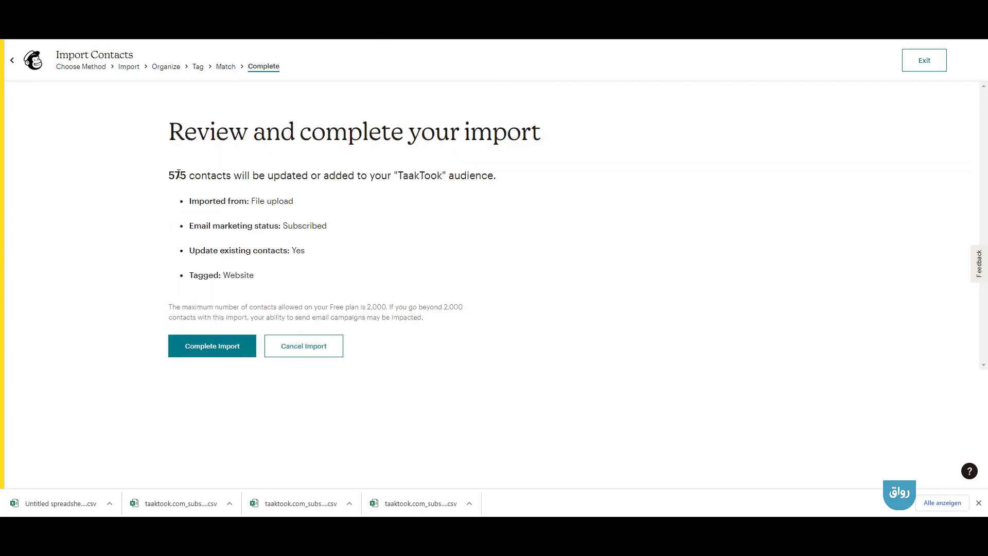
pyautogui.doubleClick(170, 177)
pyautogui.click(200, 354)
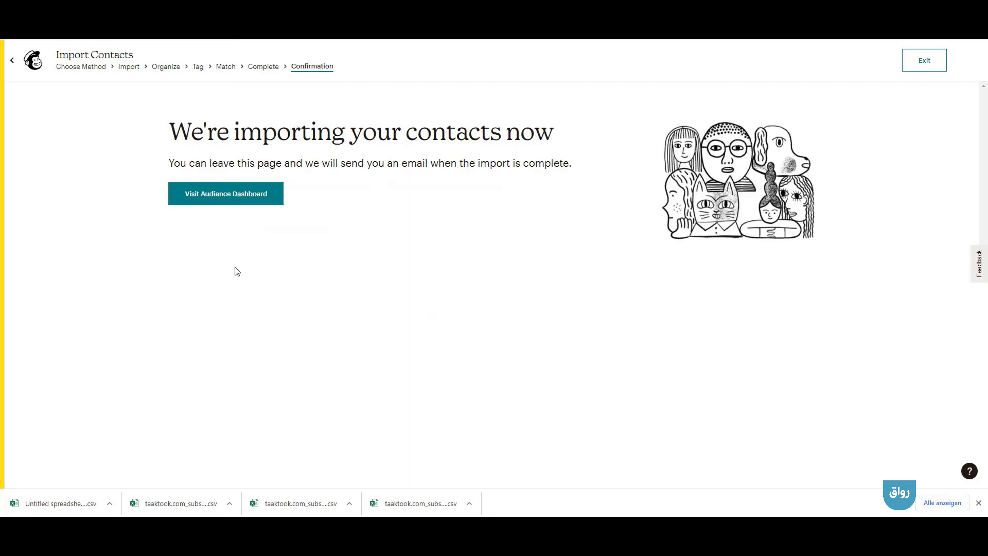
# Step: Visit the audience dashboard, then open all contacts and check the progress of the import
pyautogui.click(246, 200)
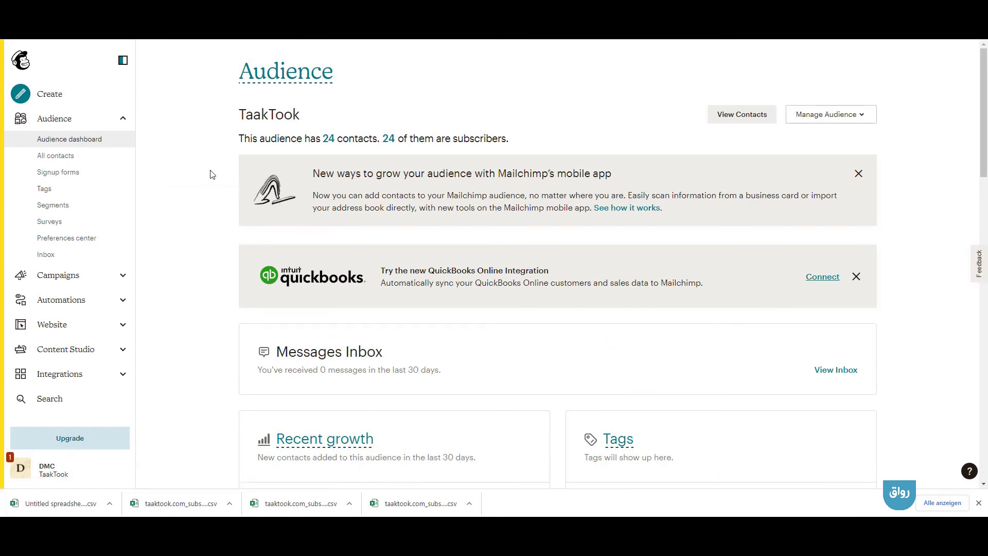
pyautogui.click(58, 156)
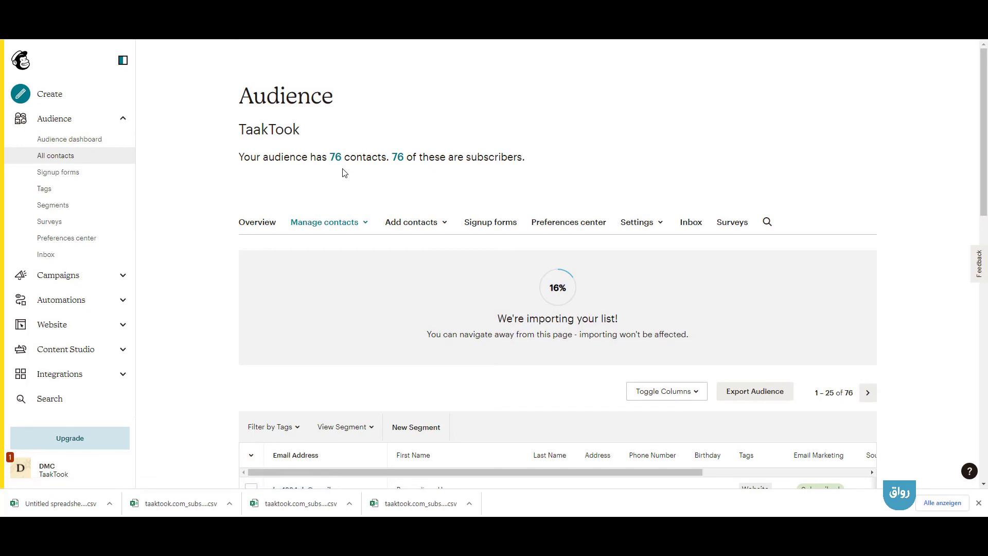
pyautogui.scroll(-3, 342, 171)
pyautogui.scroll(3, 343, 171)
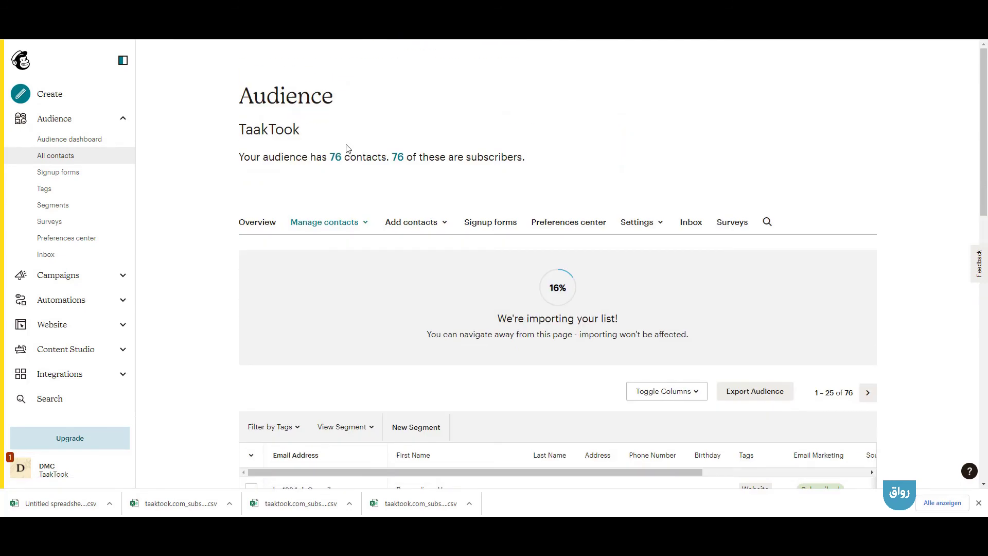